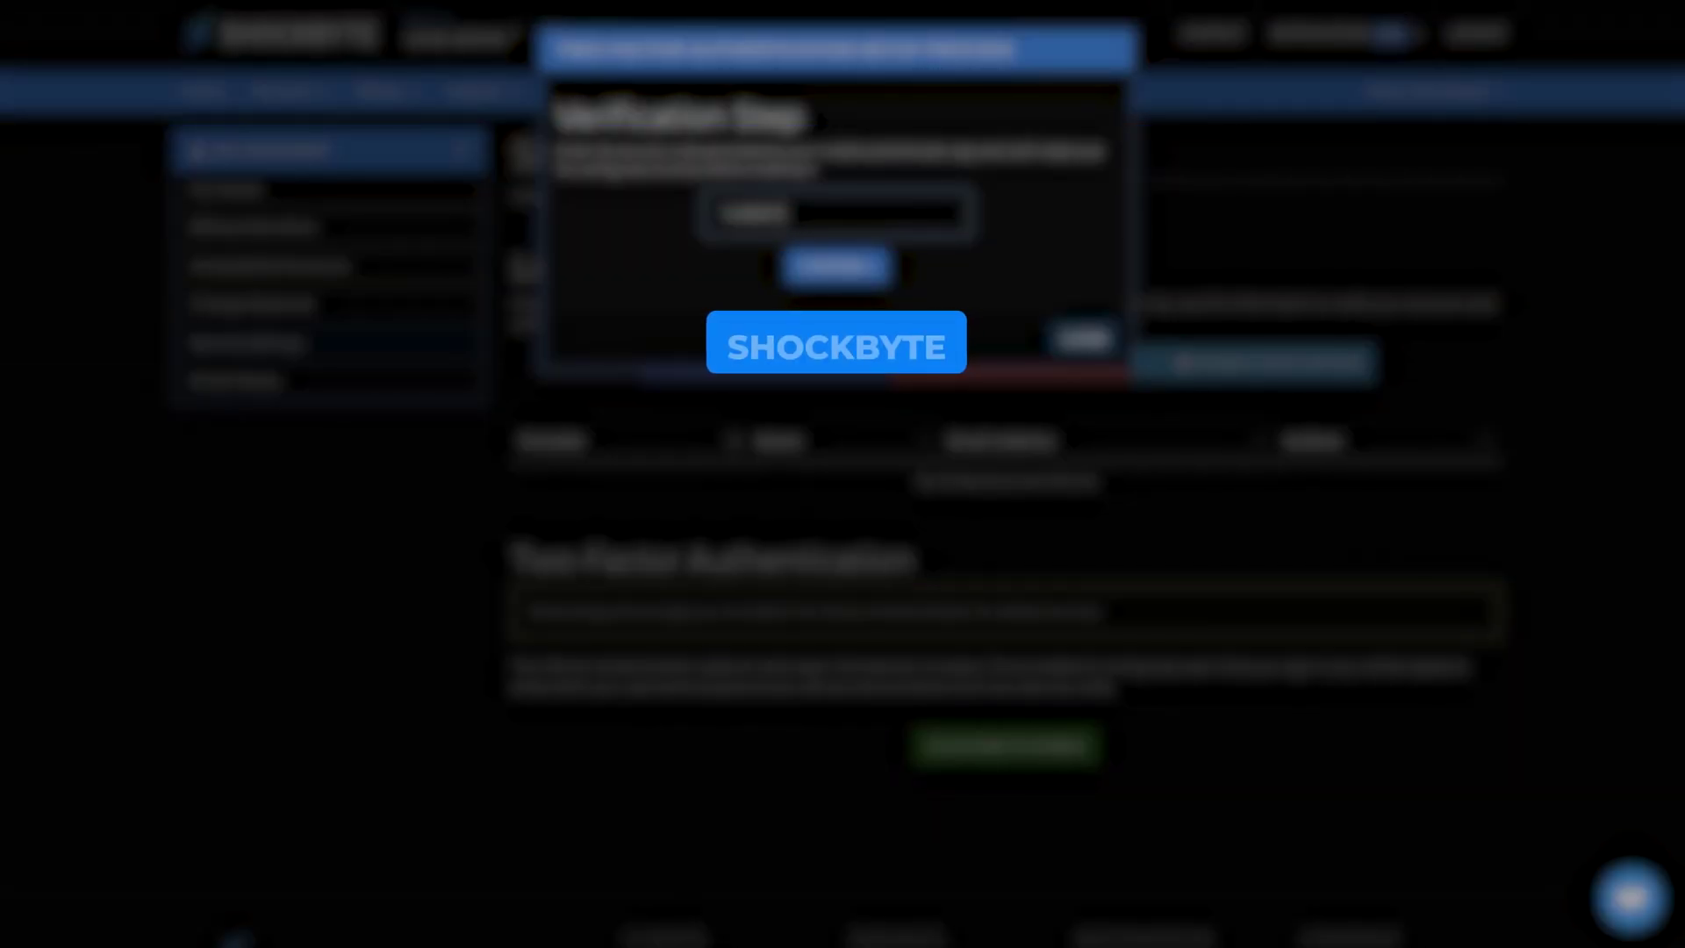
# Step: Confirm the Google Authenticator verification code to reveal the account's backup code
pyautogui.click(838, 272)
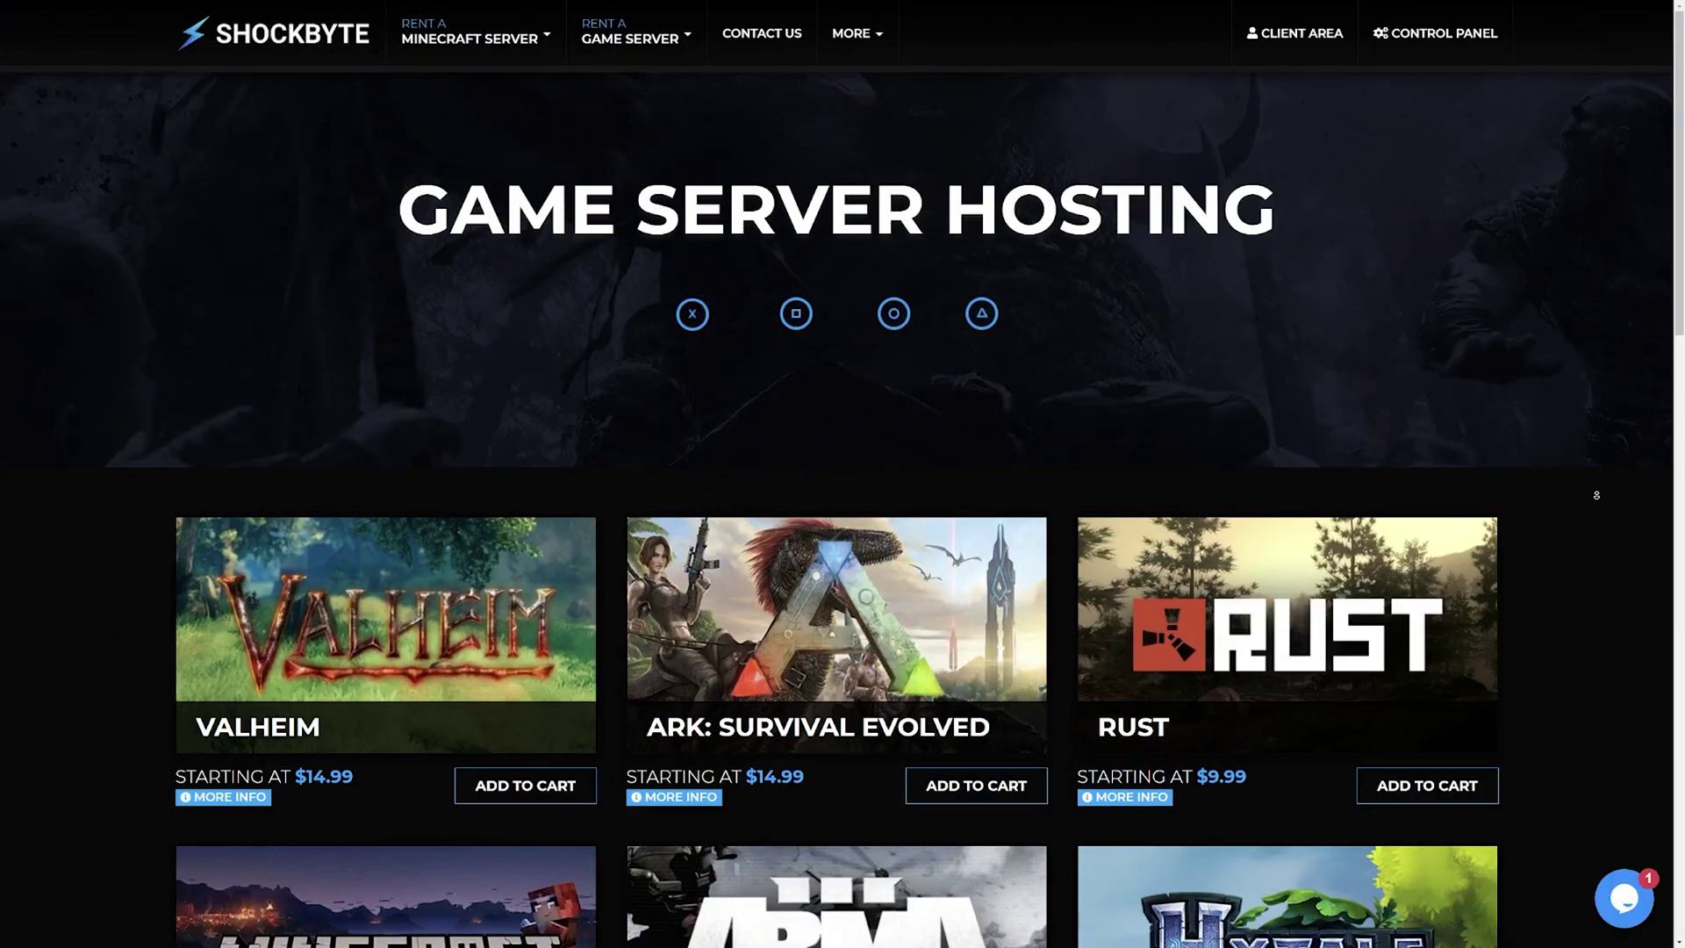
pyautogui.scroll(-1, 1597, 495)
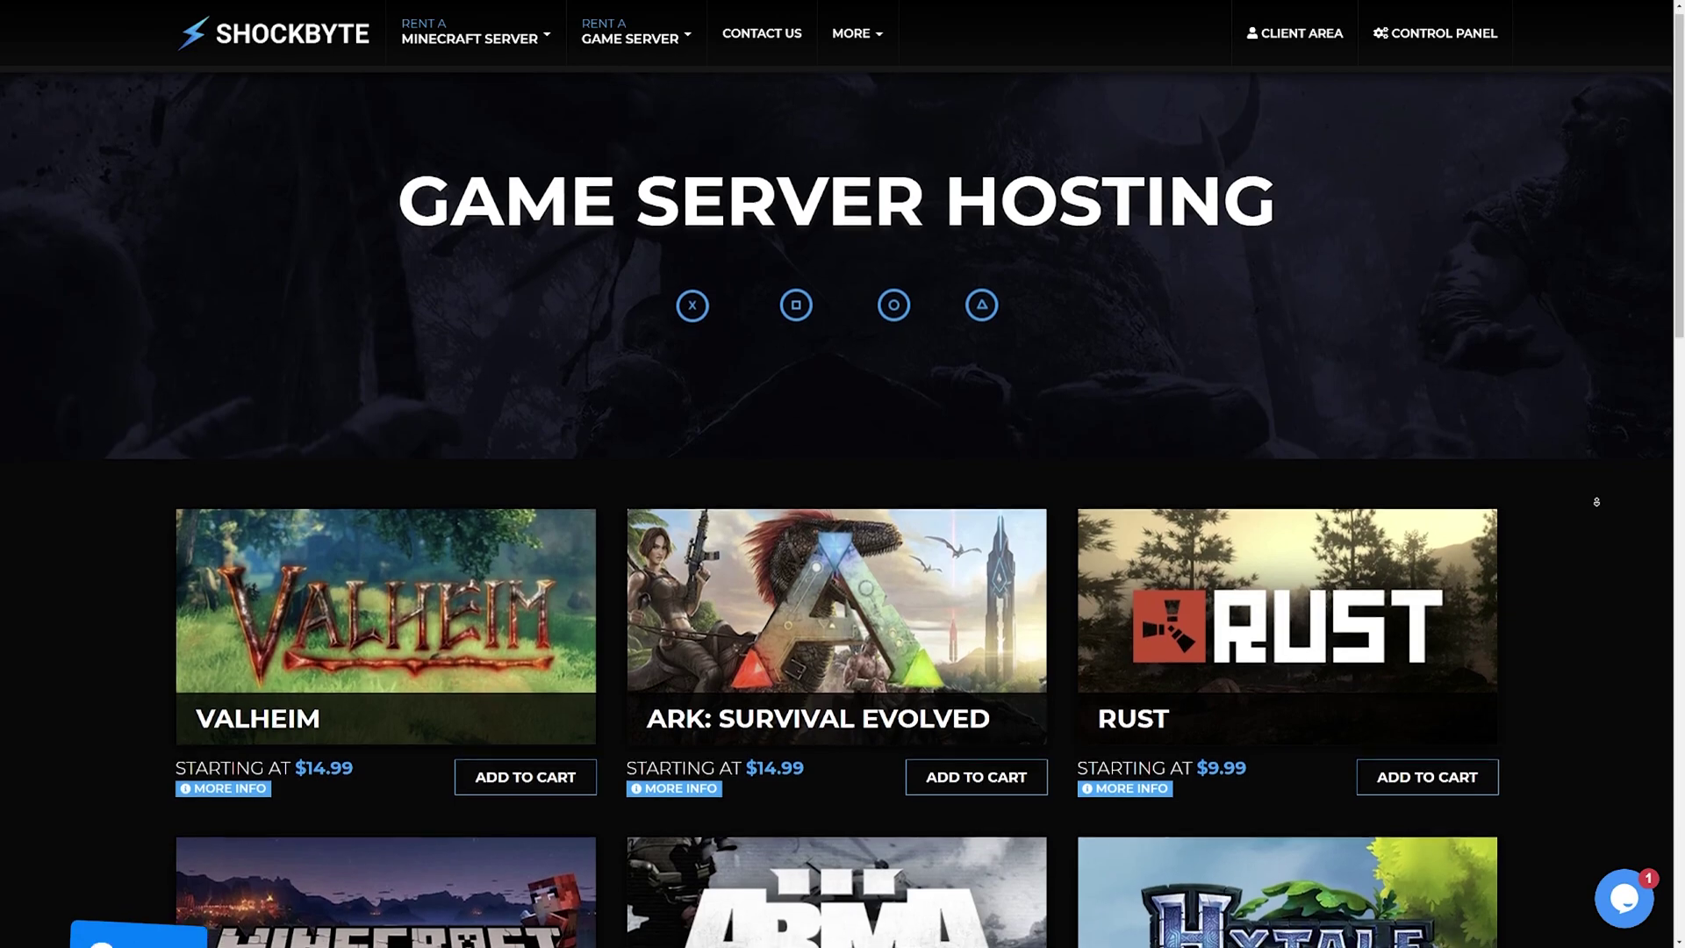
# Step: Scroll down through the game server hosting page's plan listings to the bottom
pyautogui.scroll(-1, 1596, 504)
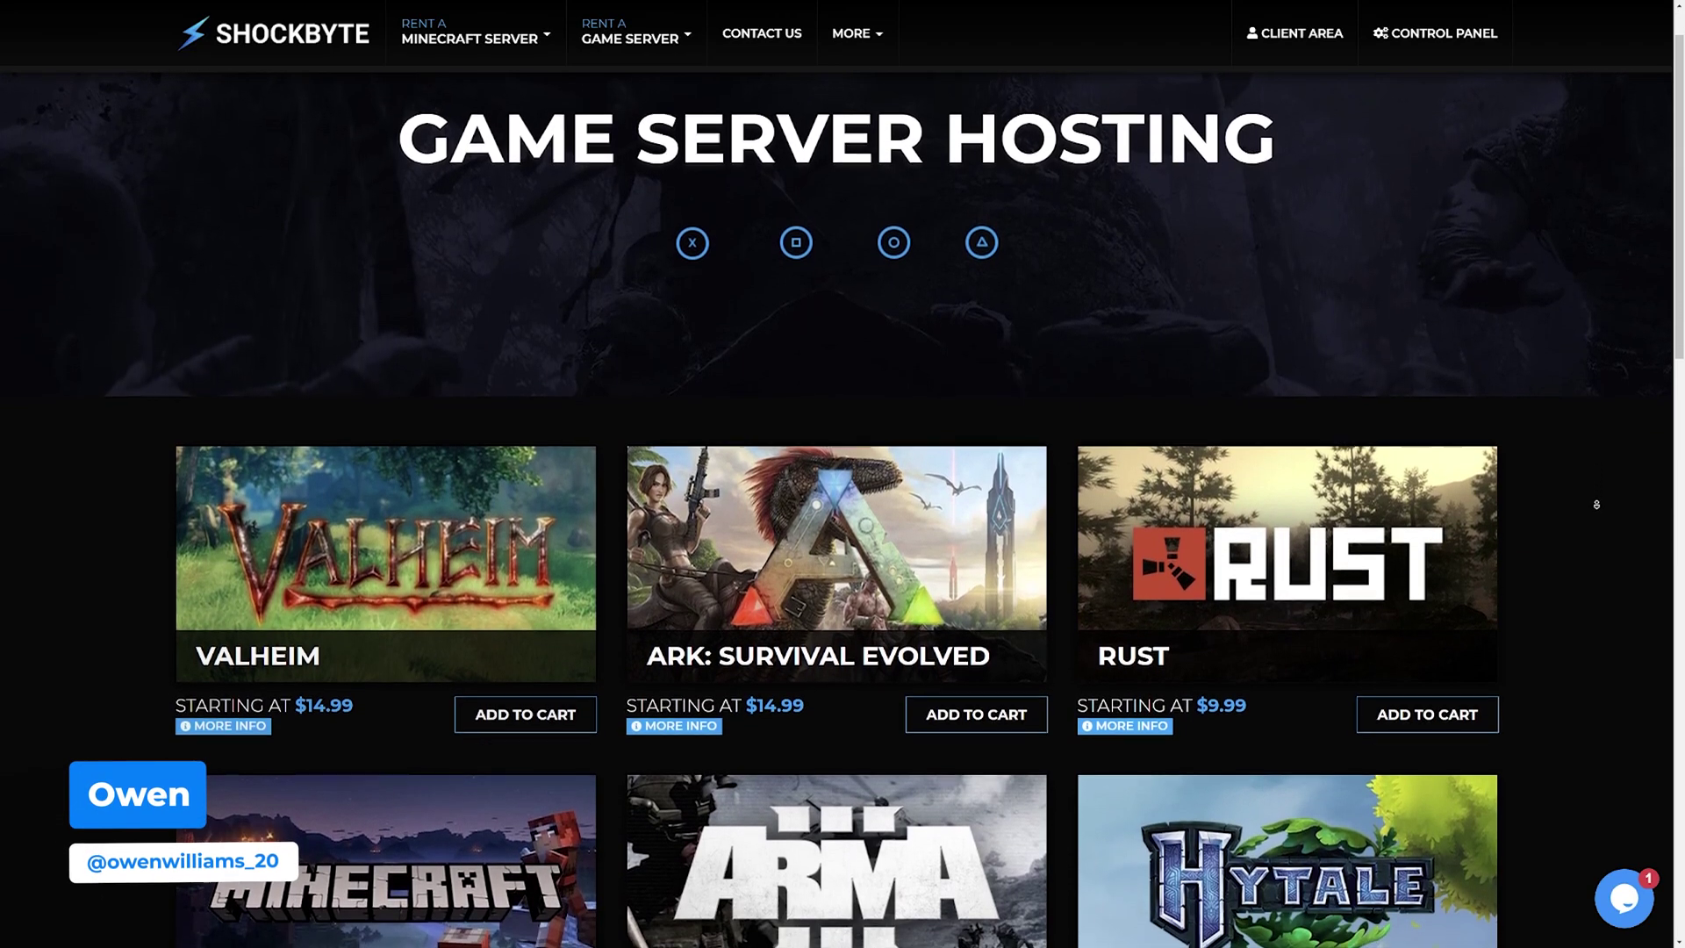
pyautogui.scroll(-1, 1596, 504)
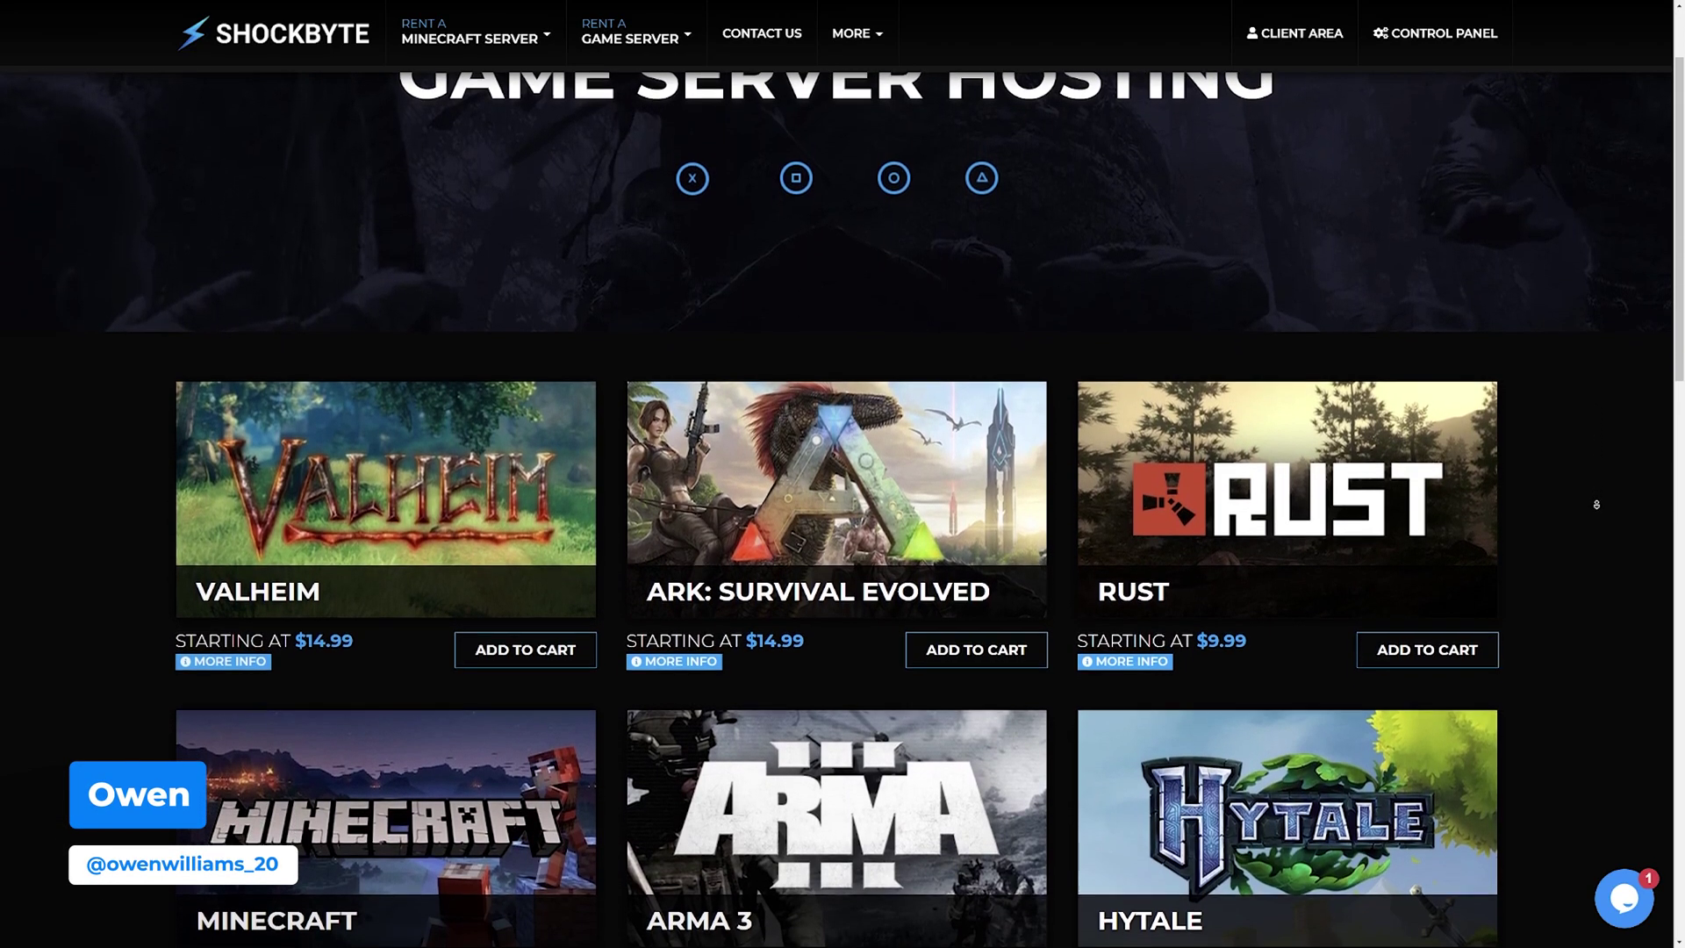
pyautogui.scroll(-1, 1596, 505)
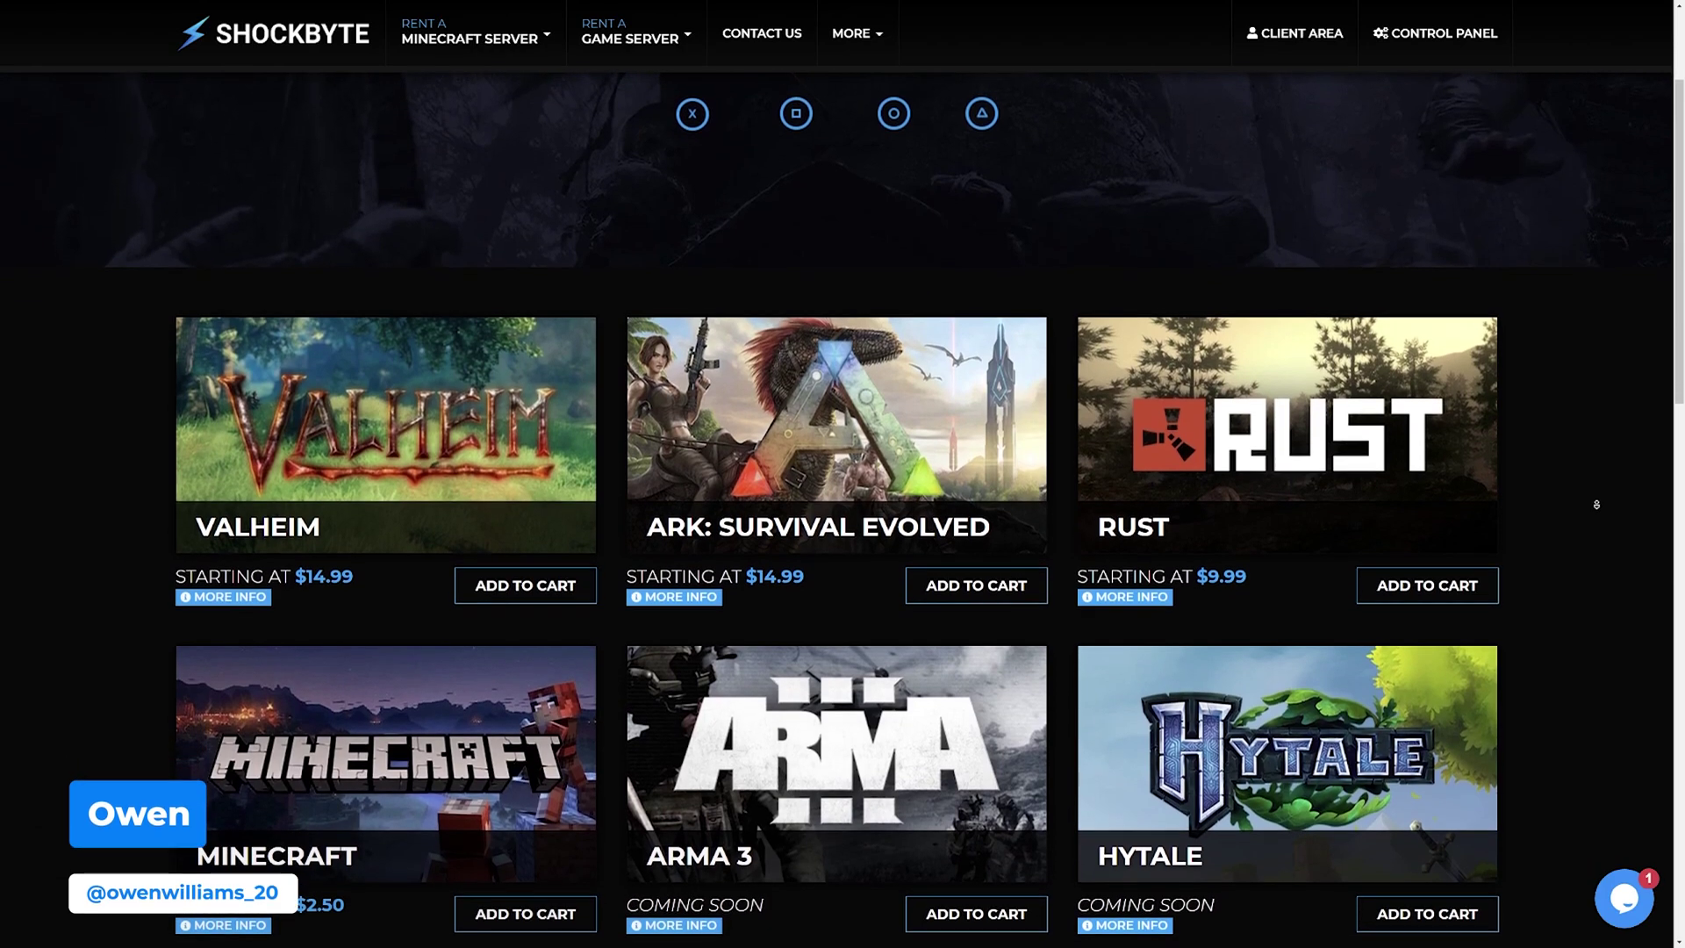
pyautogui.scroll(-1, 1597, 505)
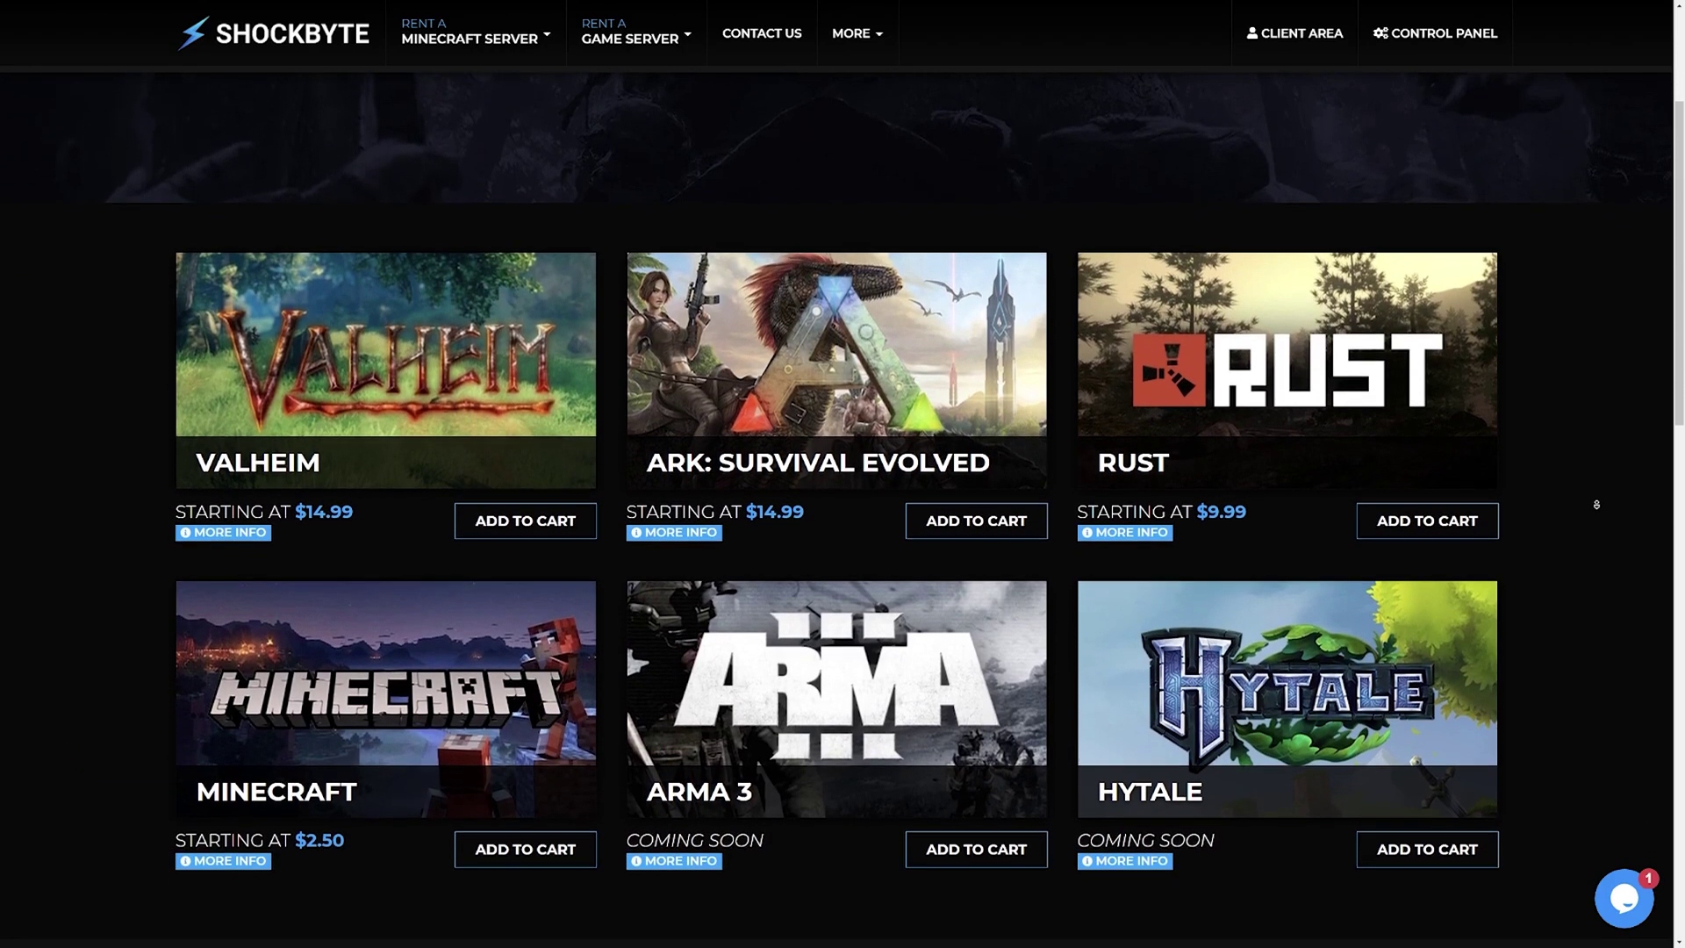
pyautogui.scroll(-1, 1597, 505)
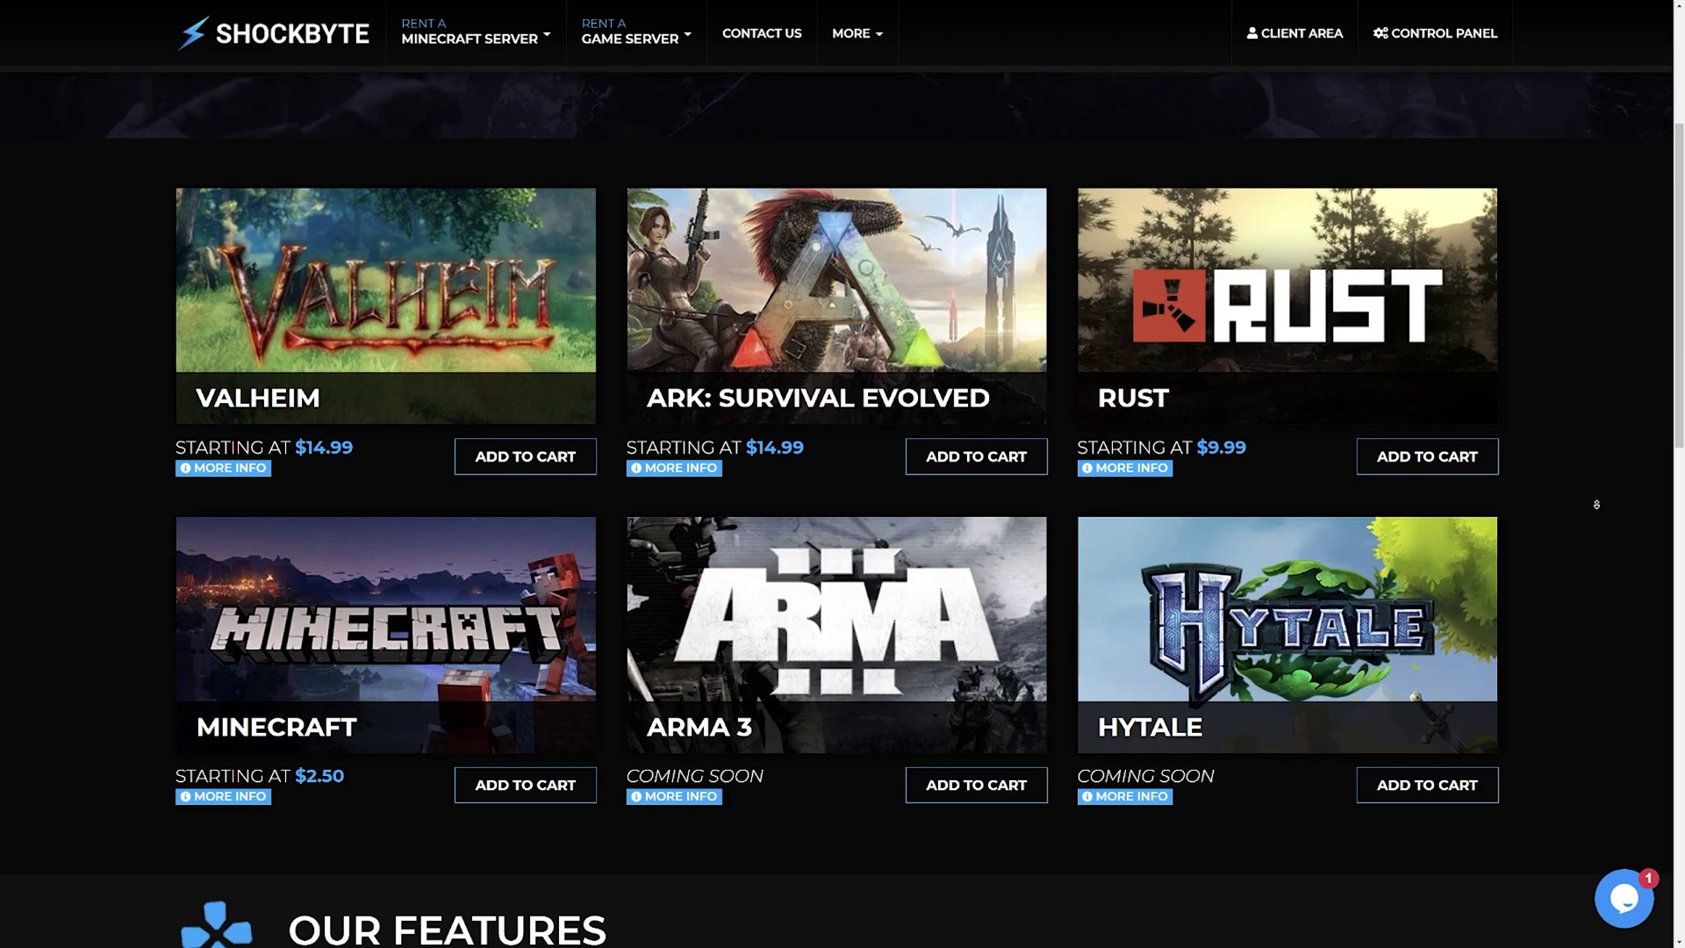
pyautogui.scroll(-1, 1596, 504)
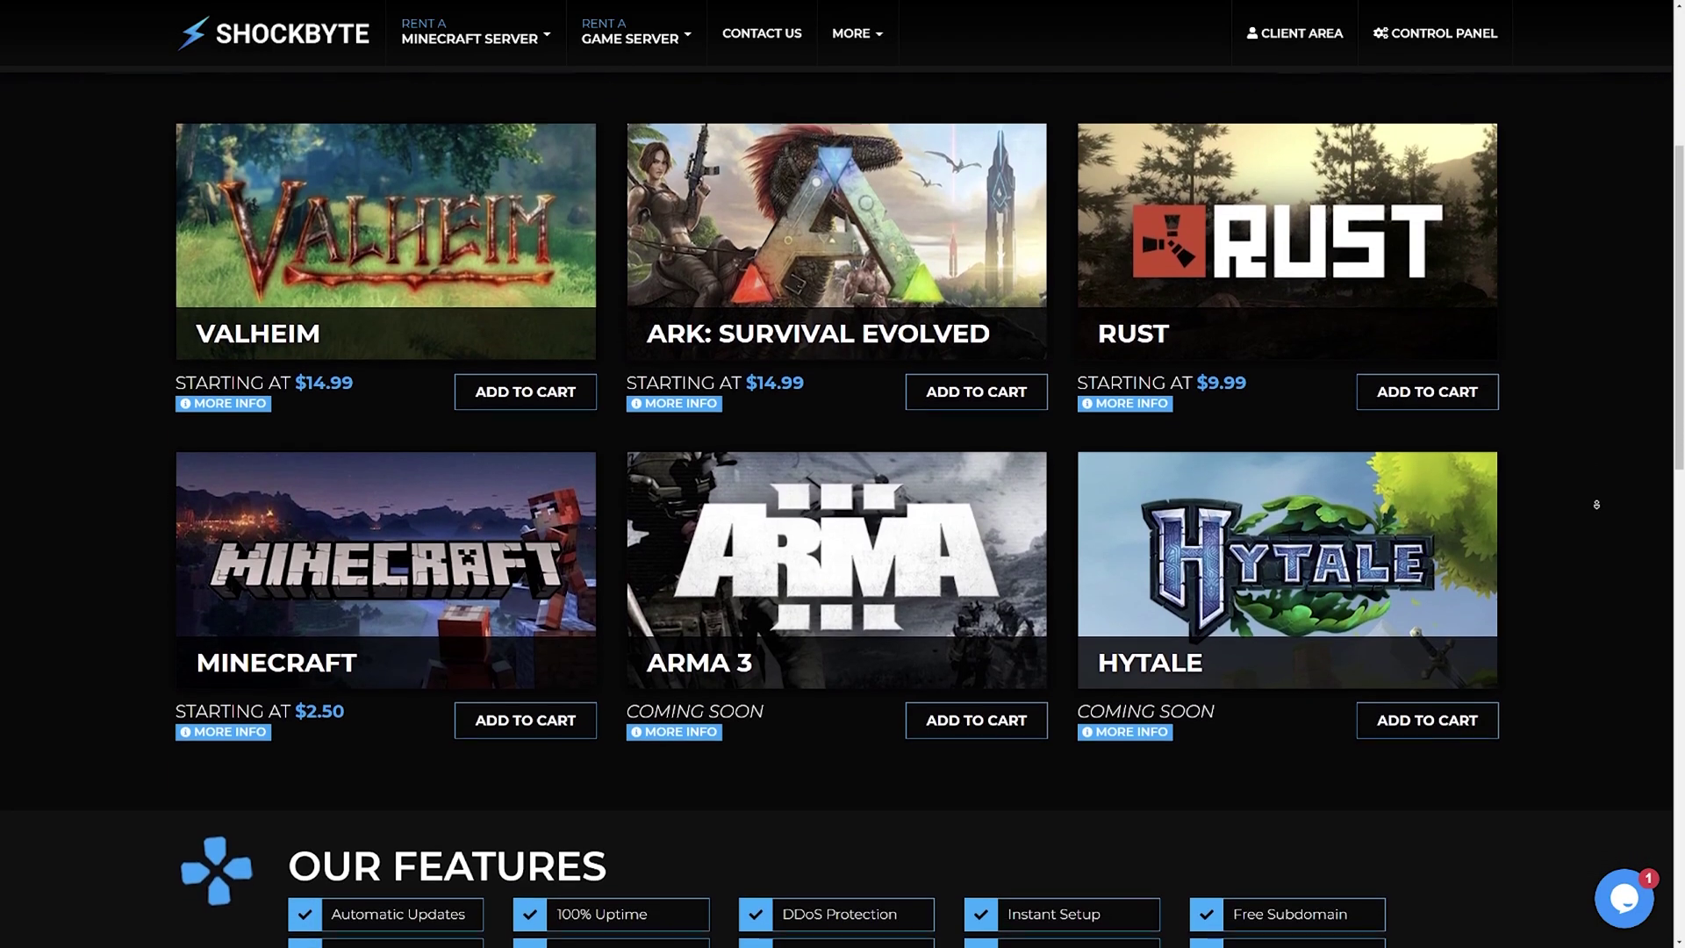
pyautogui.scroll(-1, 1597, 505)
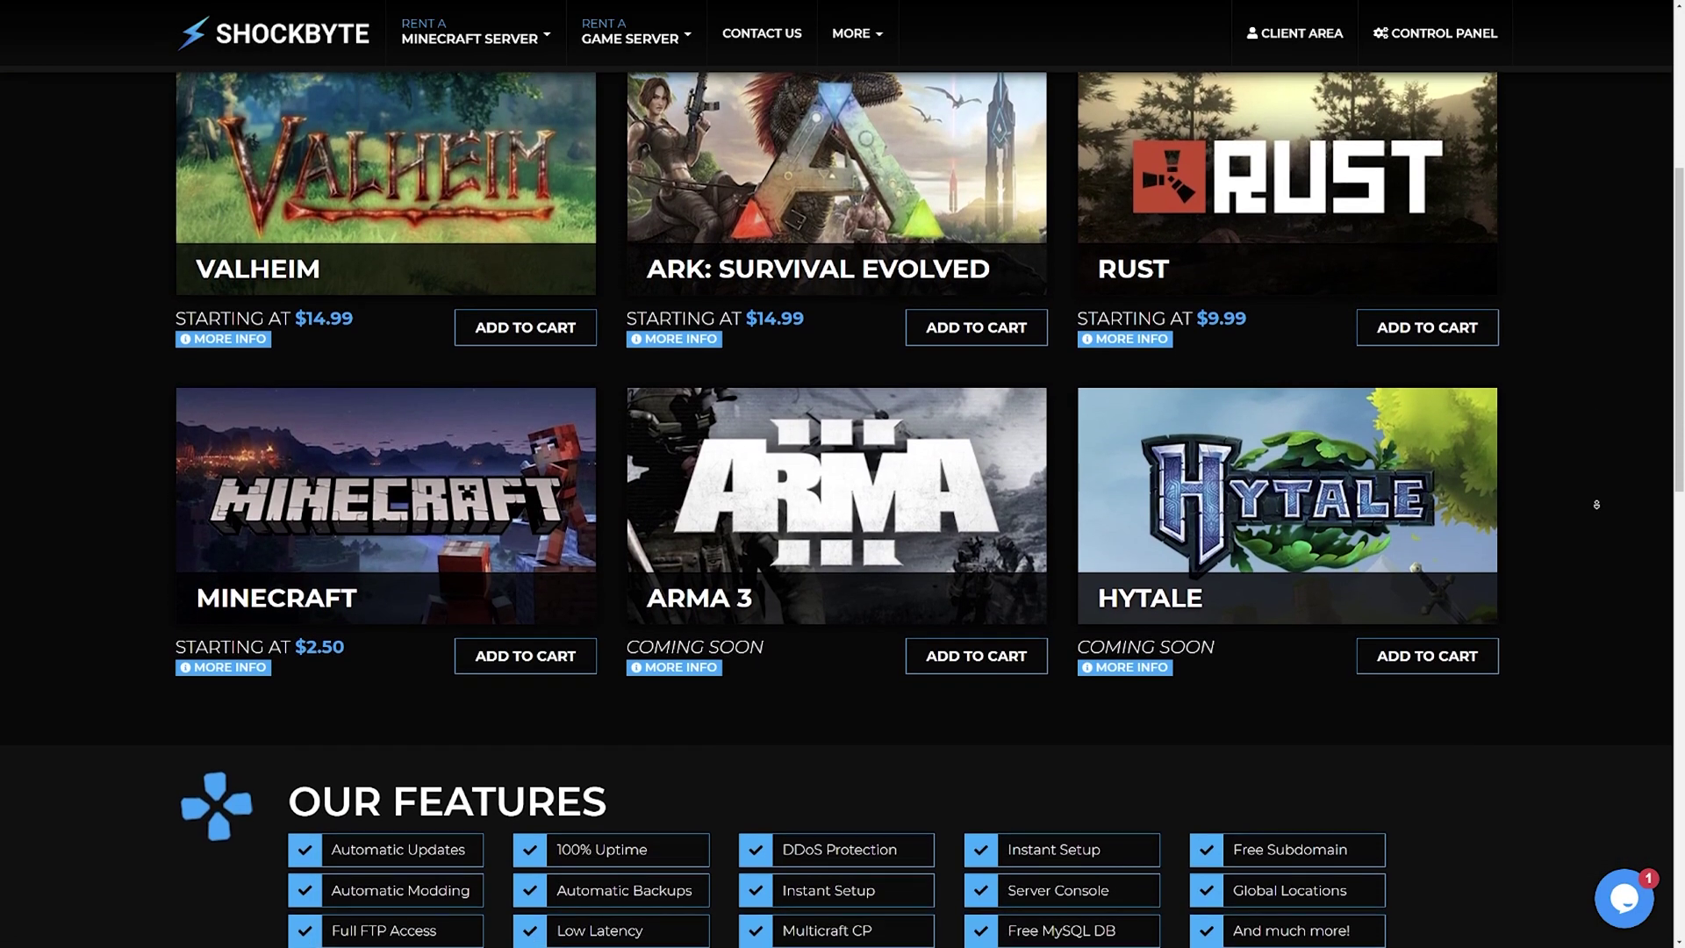
pyautogui.scroll(-1, 1597, 504)
pyautogui.scroll(-4, 1596, 504)
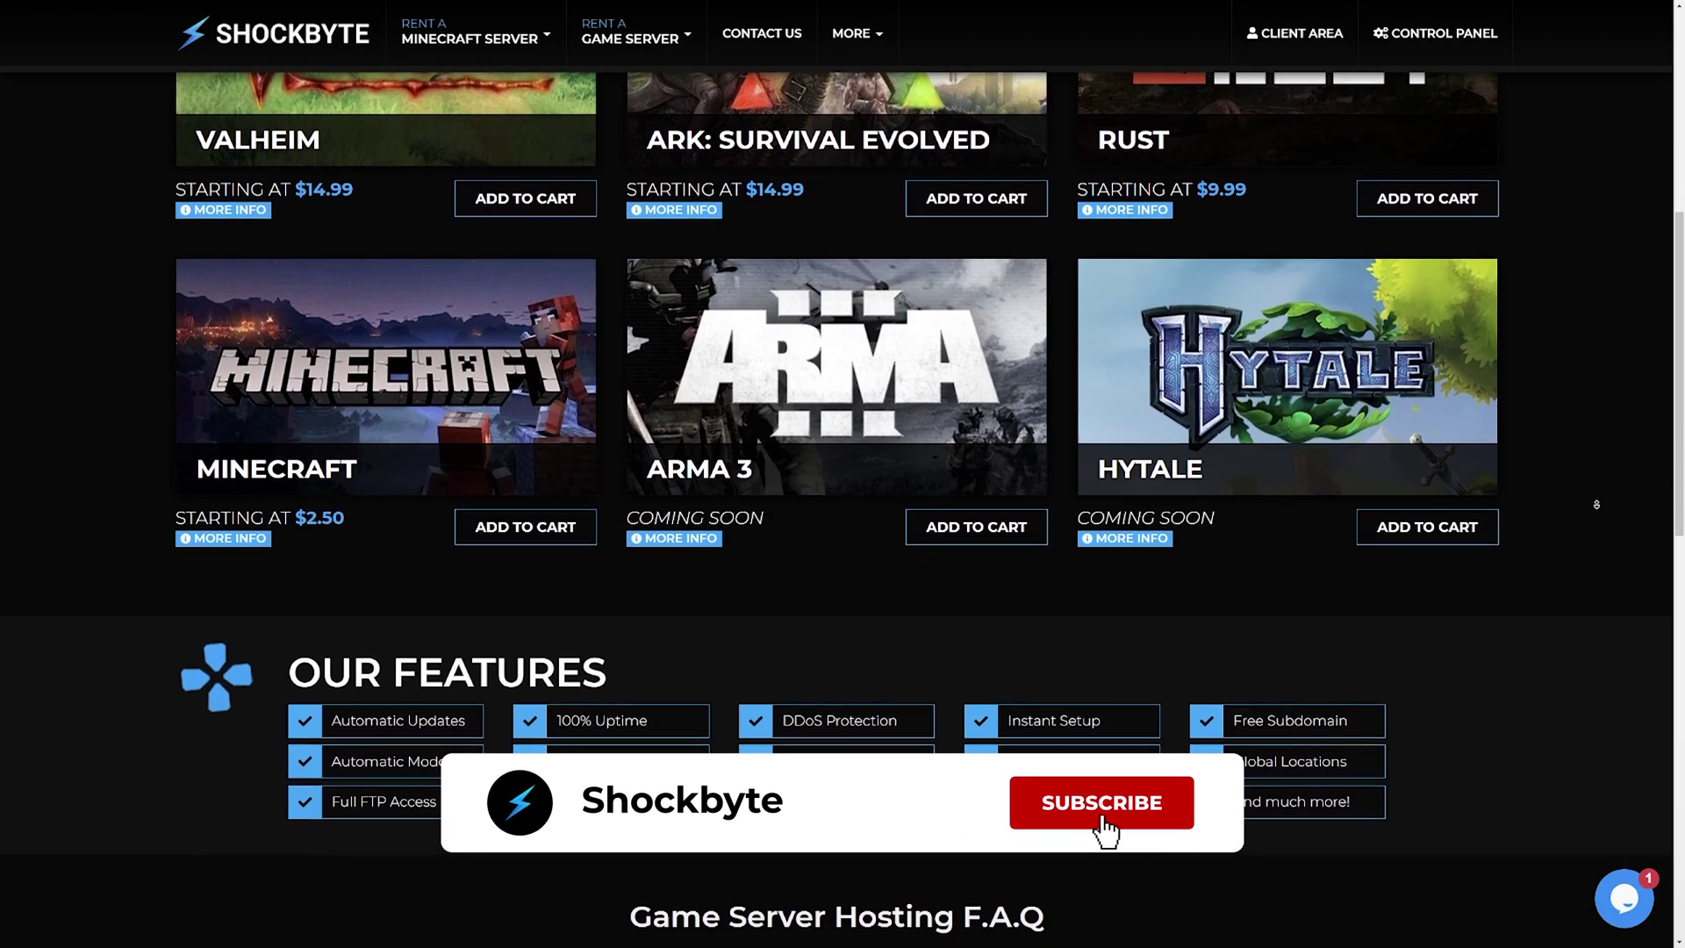
pyautogui.scroll(-4, 1596, 504)
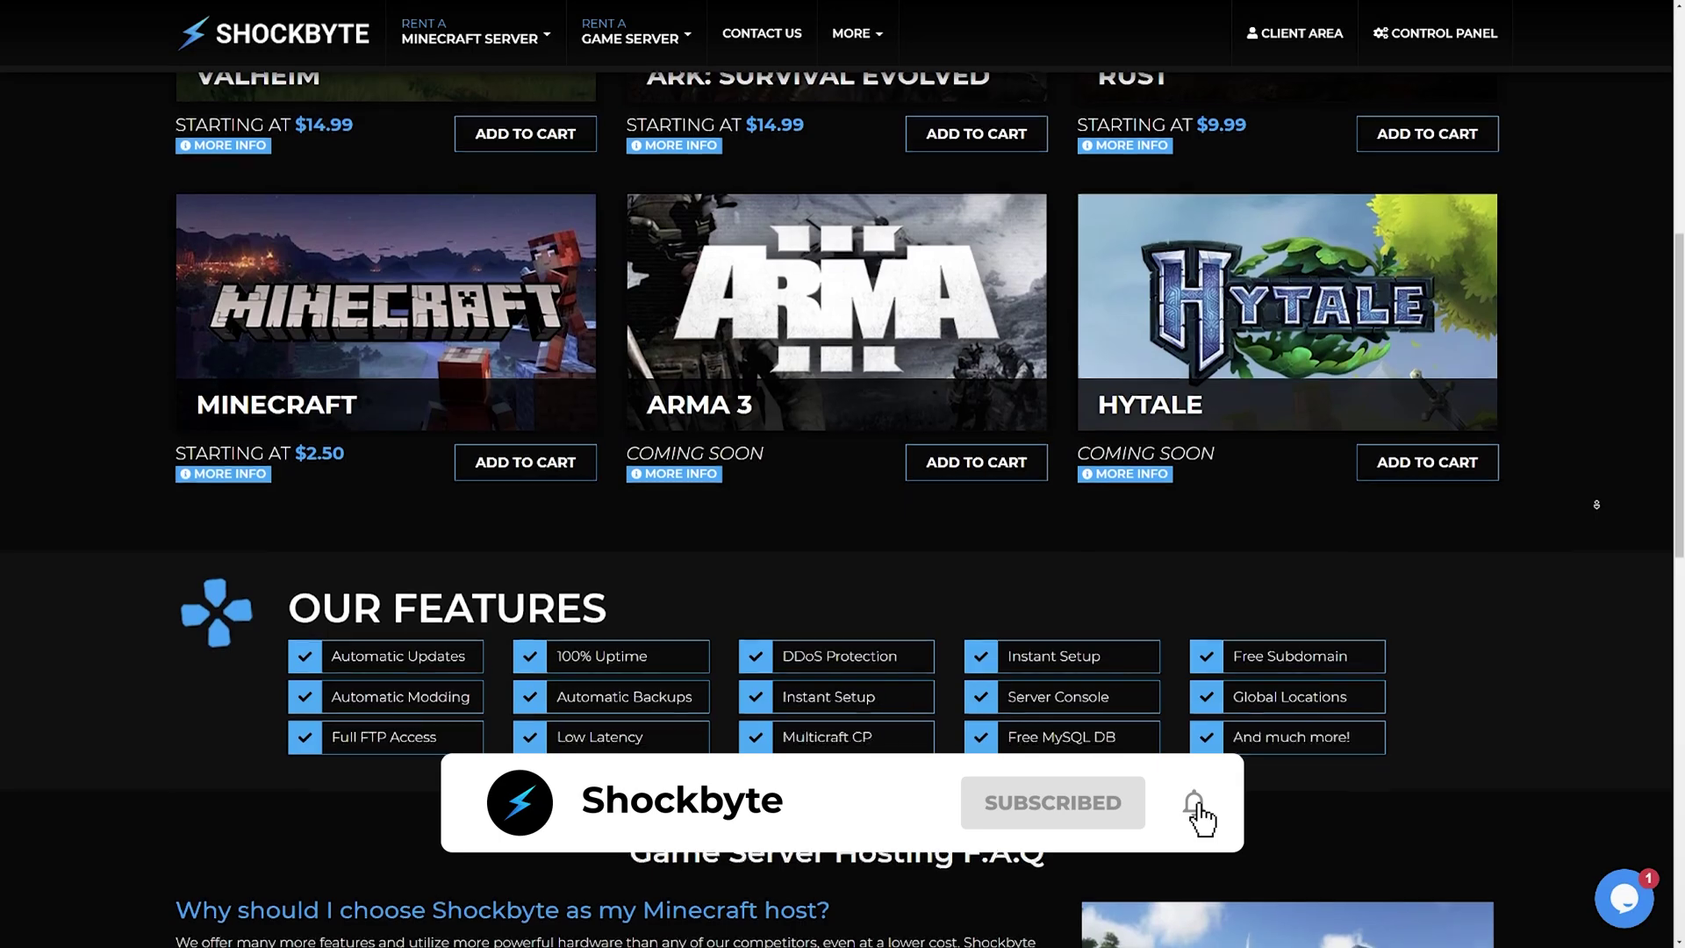
pyautogui.scroll(-1, 1596, 504)
pyautogui.scroll(-4, 1596, 504)
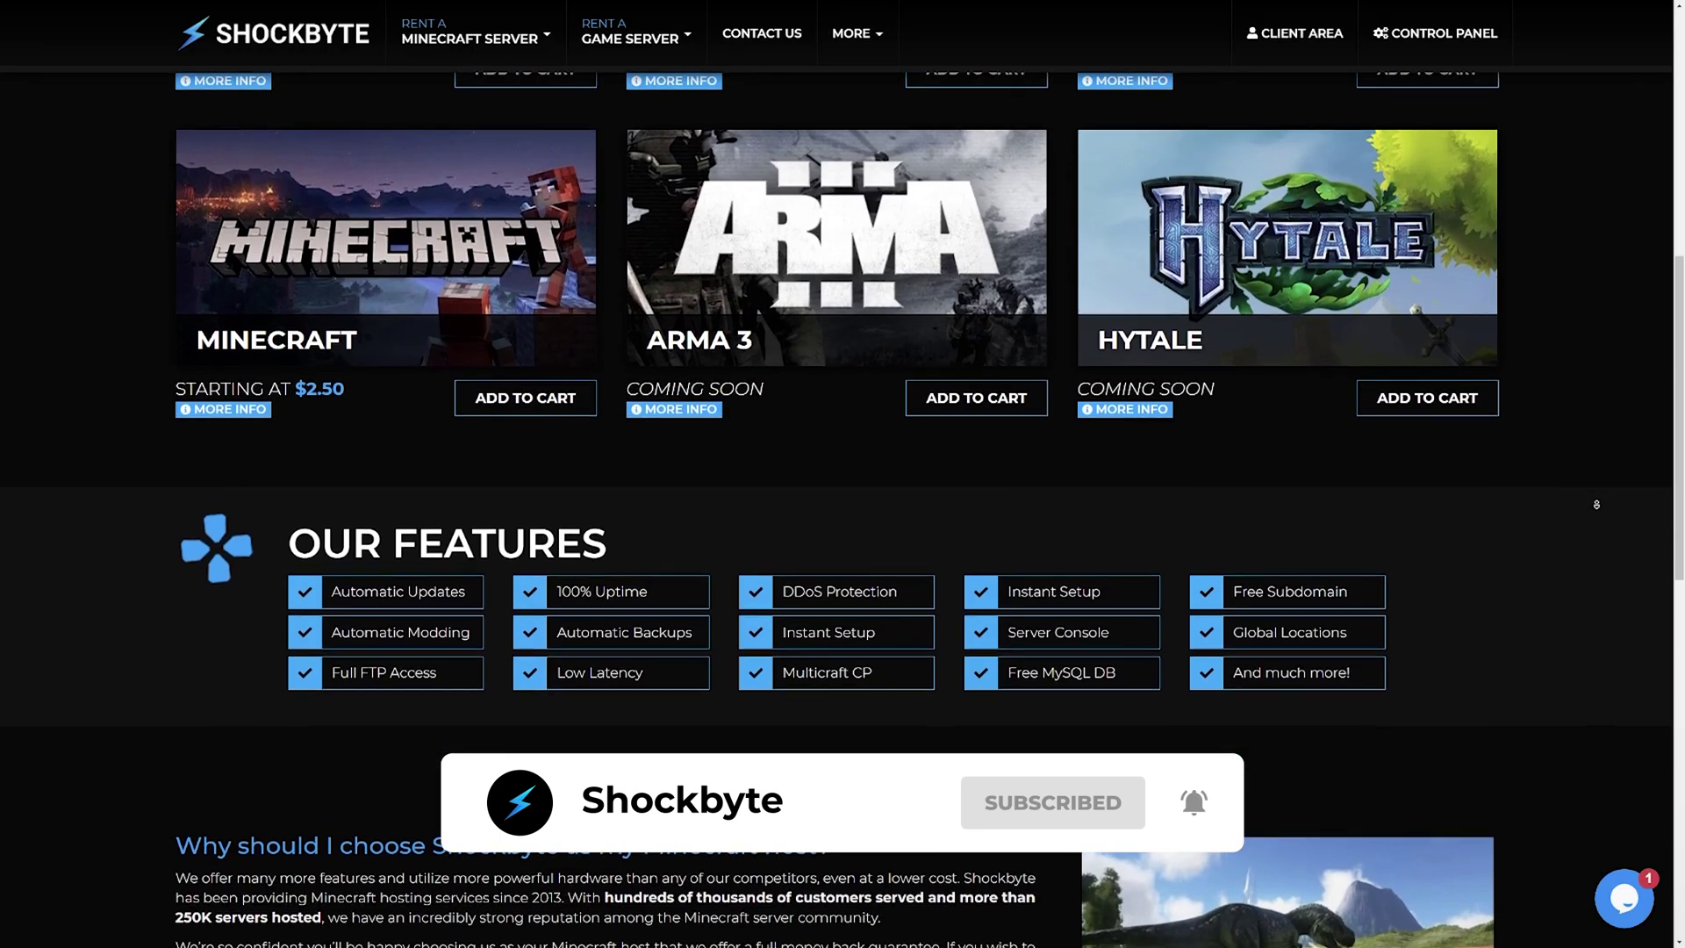
pyautogui.scroll(-4, 1596, 505)
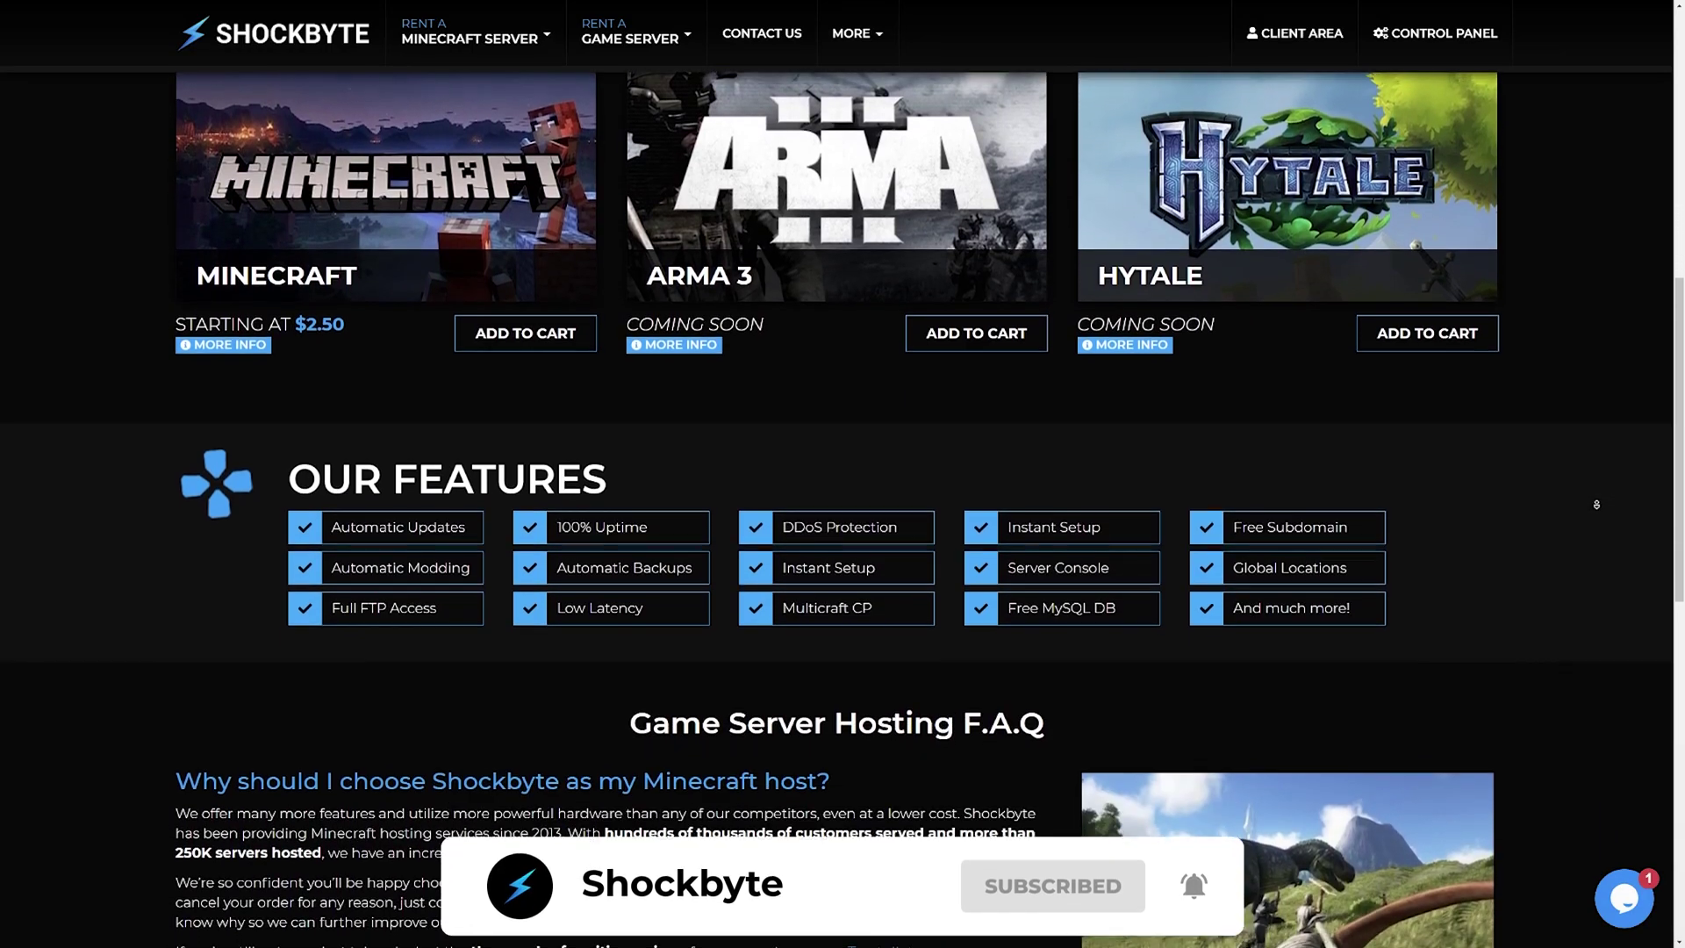
pyautogui.scroll(-4, 1596, 505)
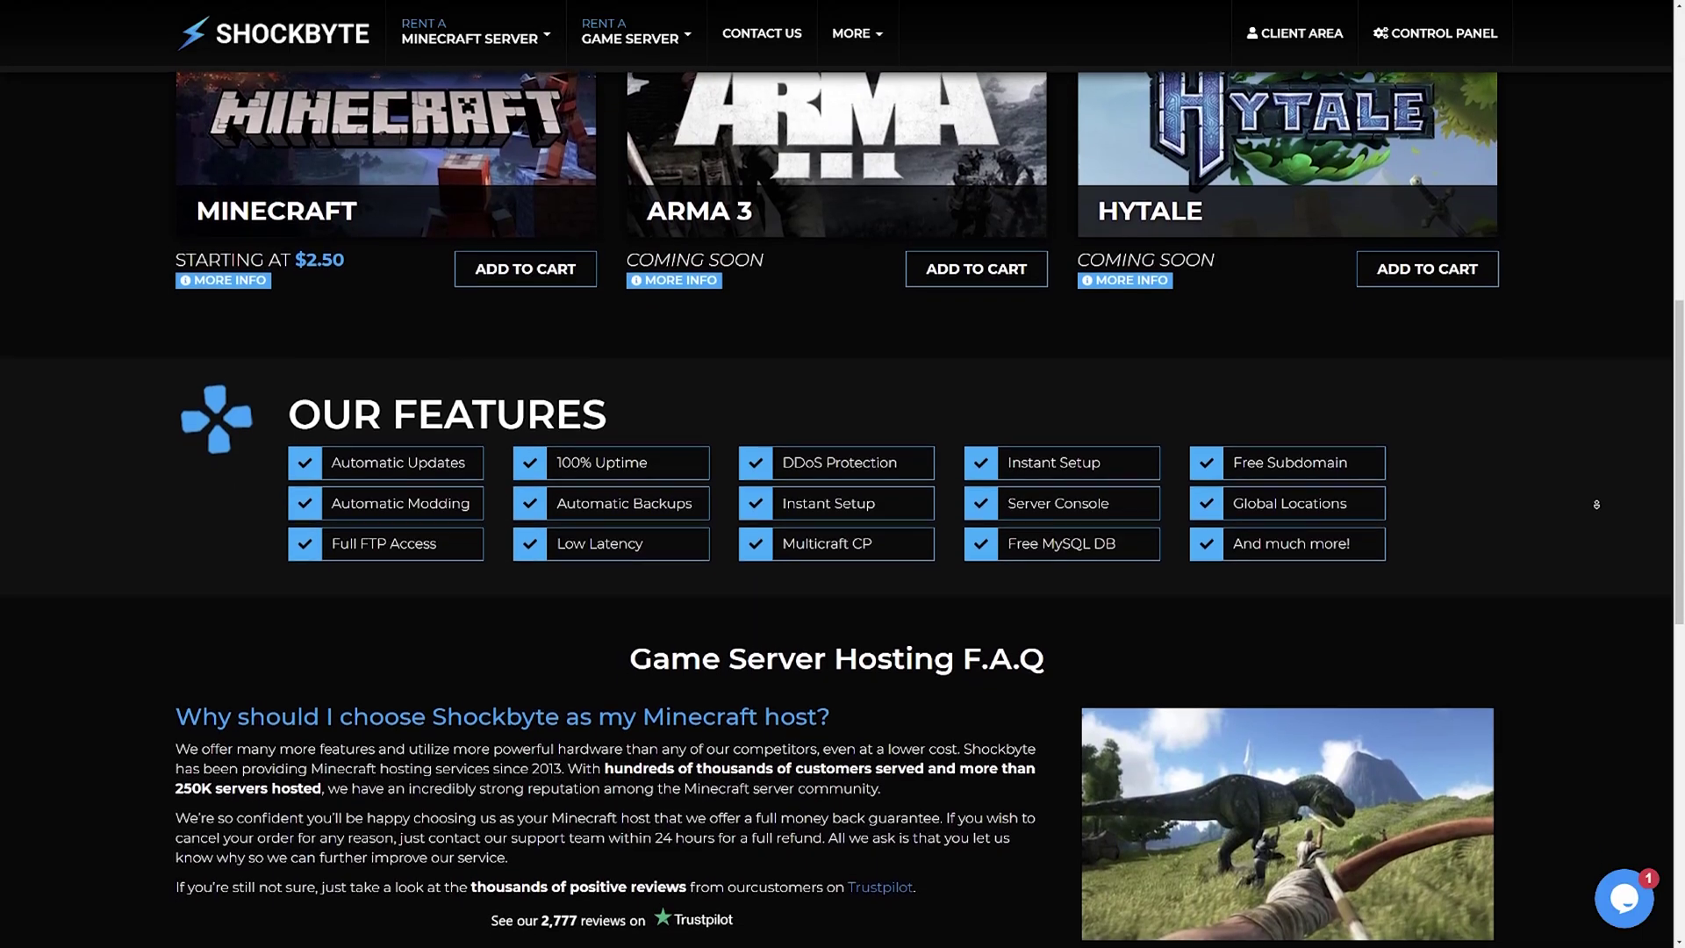
pyautogui.scroll(-4, 1596, 505)
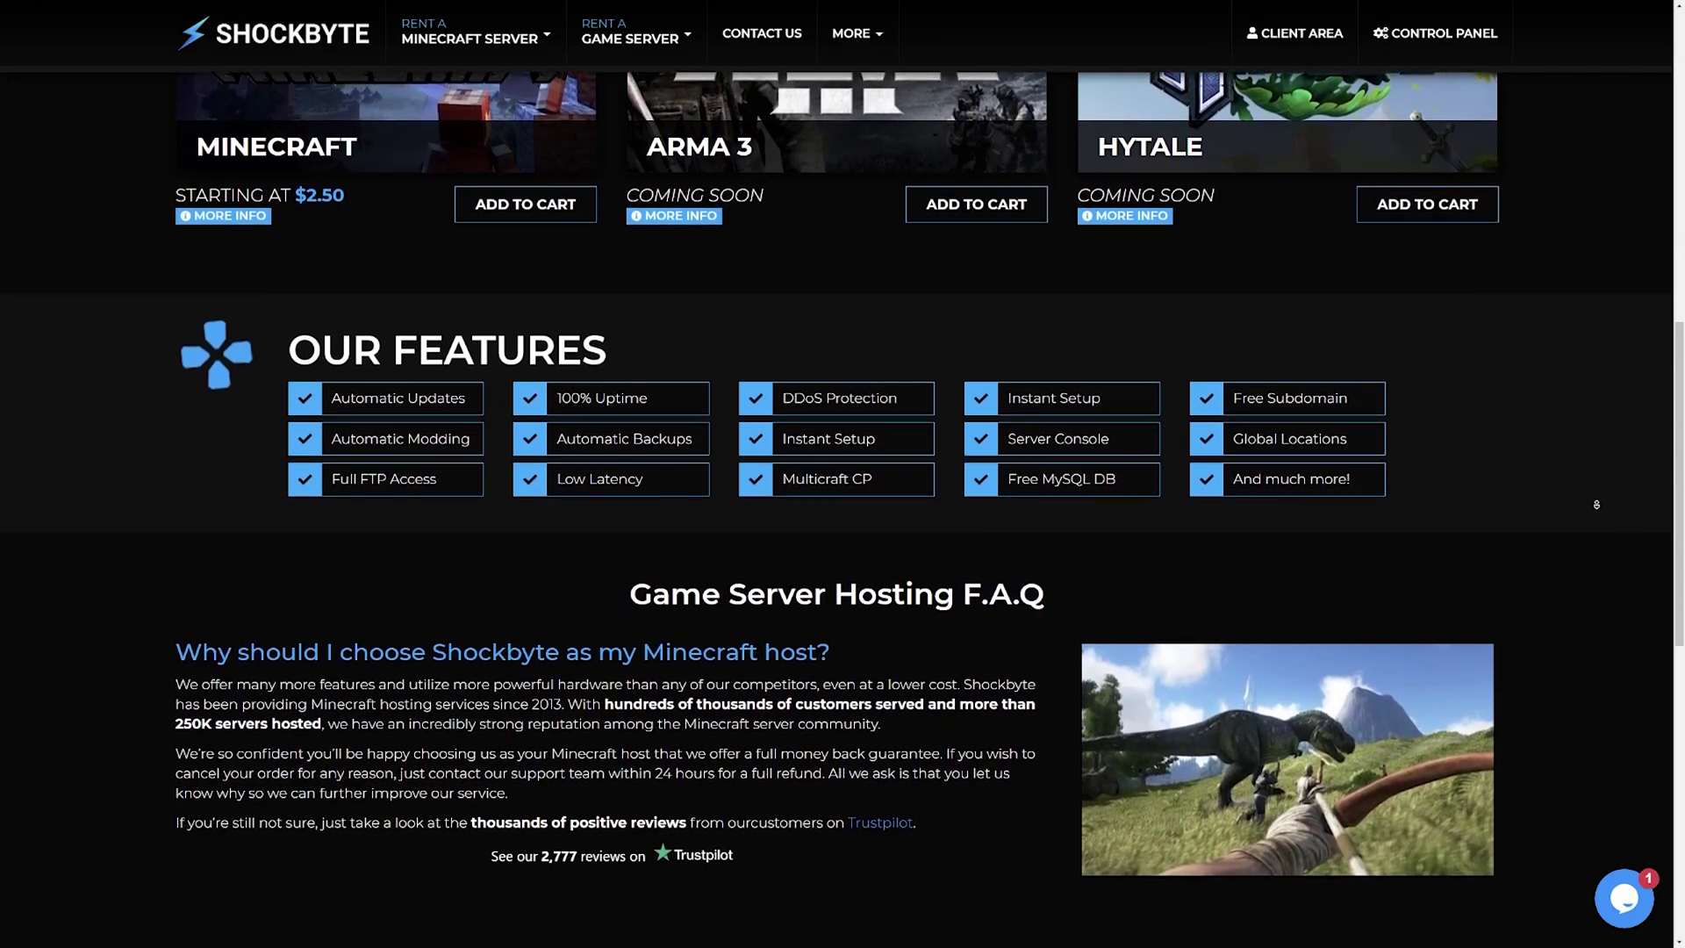
pyautogui.scroll(-4, 1597, 504)
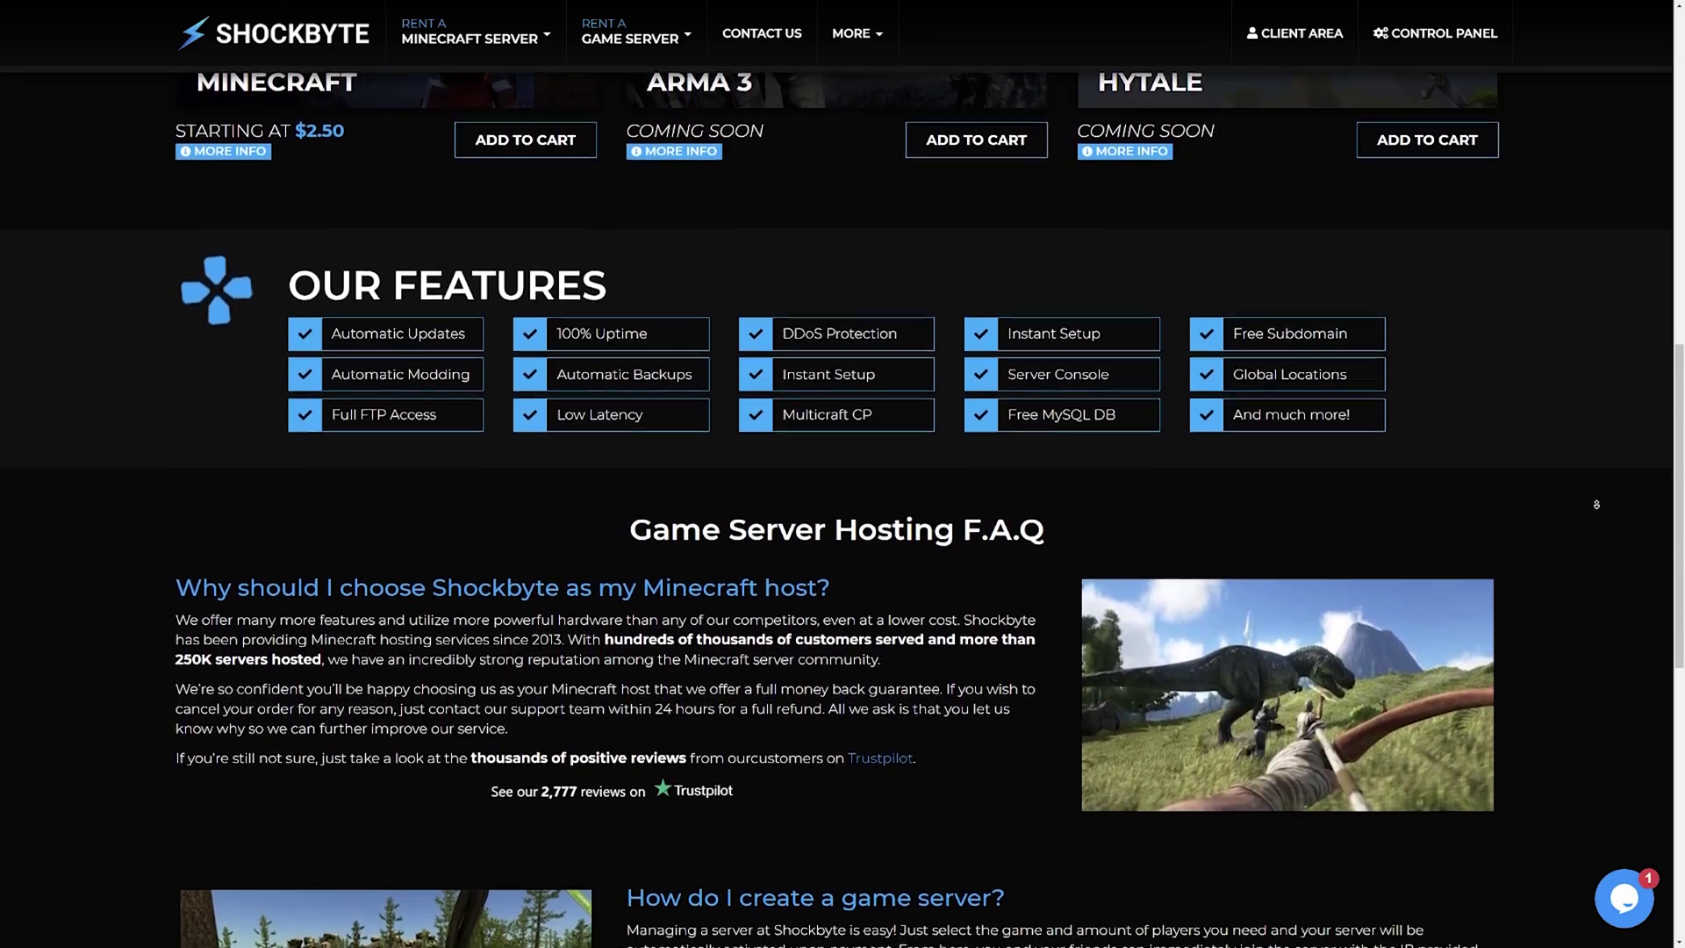
pyautogui.scroll(-4, 1596, 505)
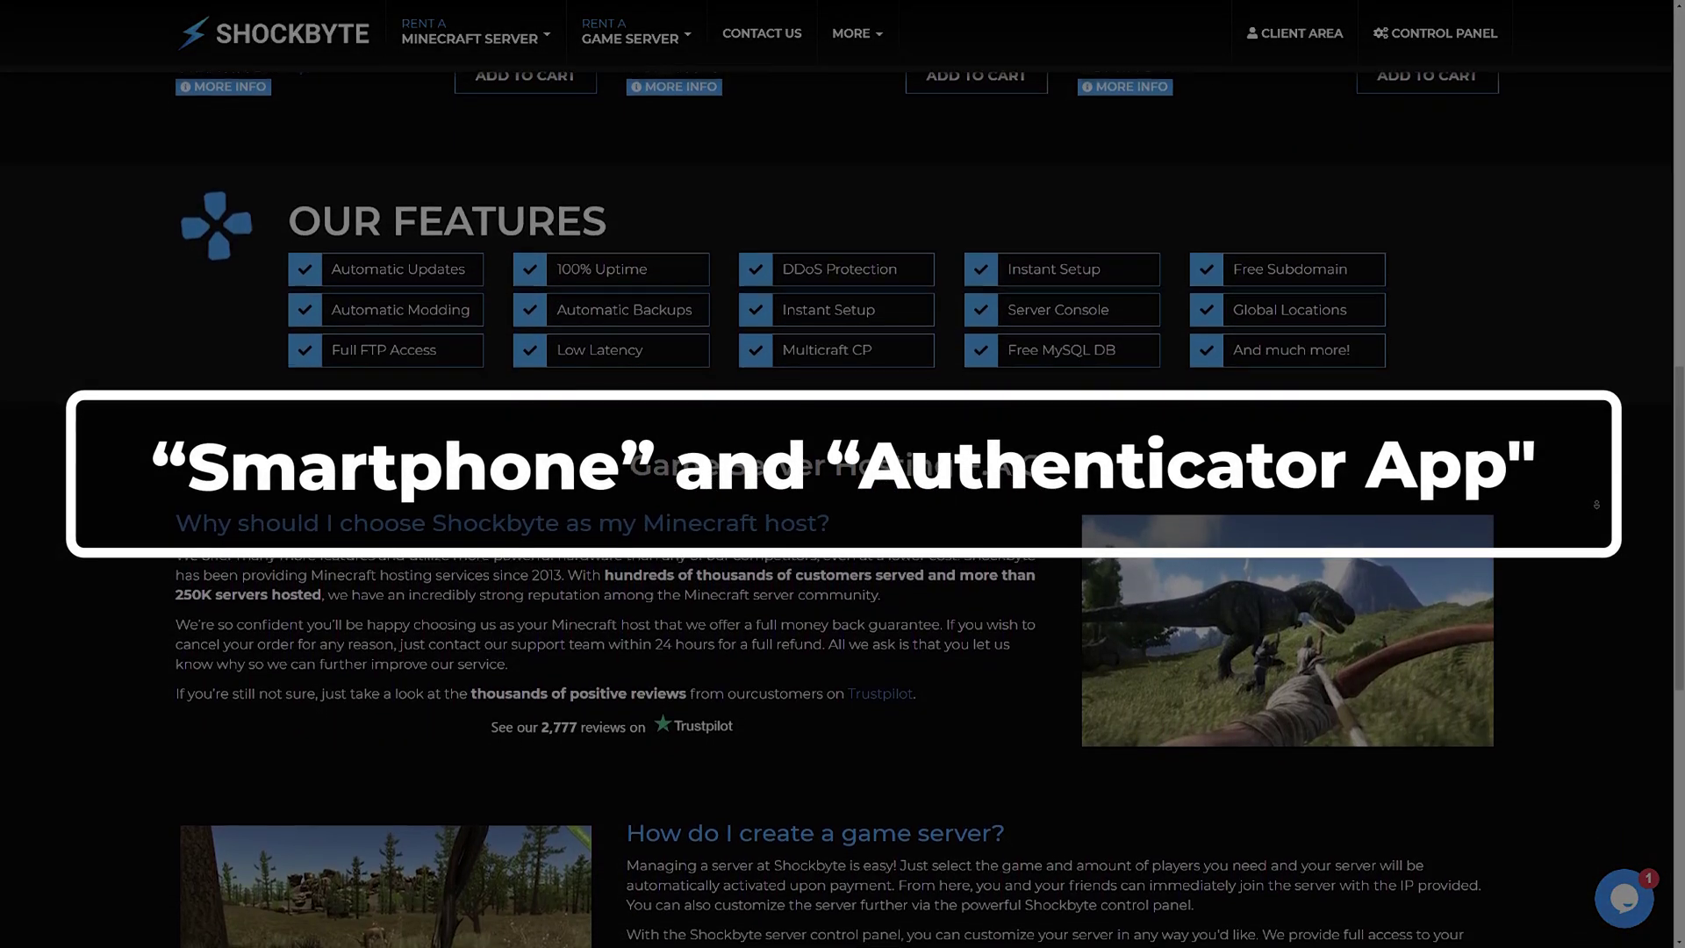
pyautogui.scroll(-4, 1597, 504)
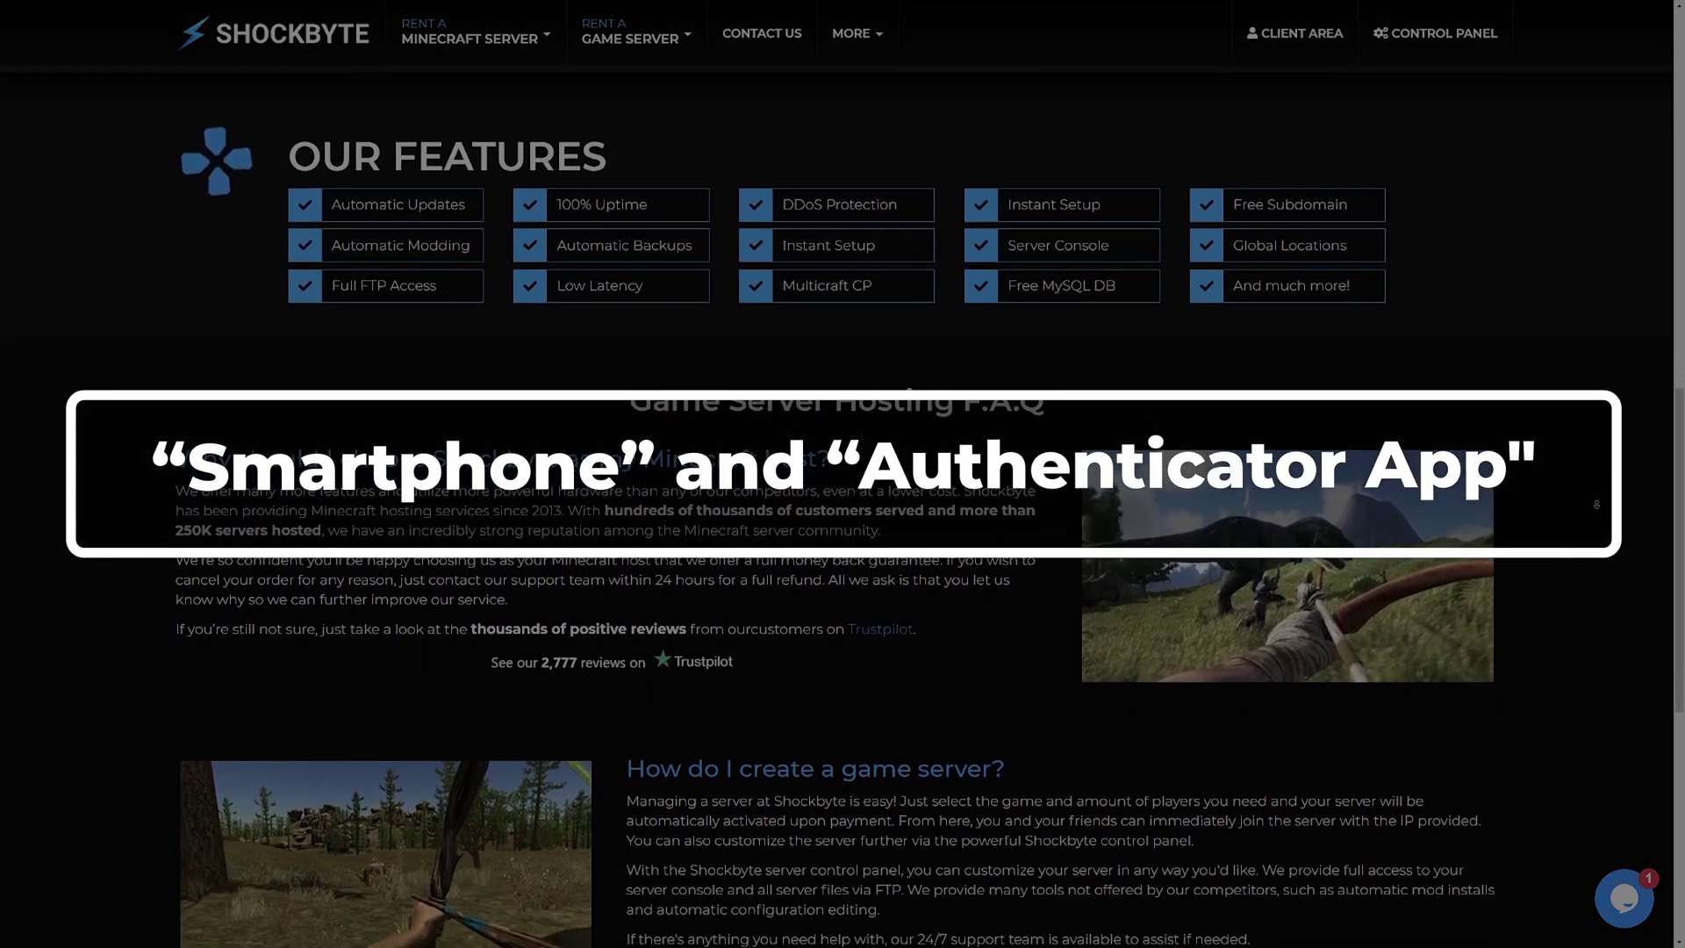
pyautogui.scroll(-4, 1597, 505)
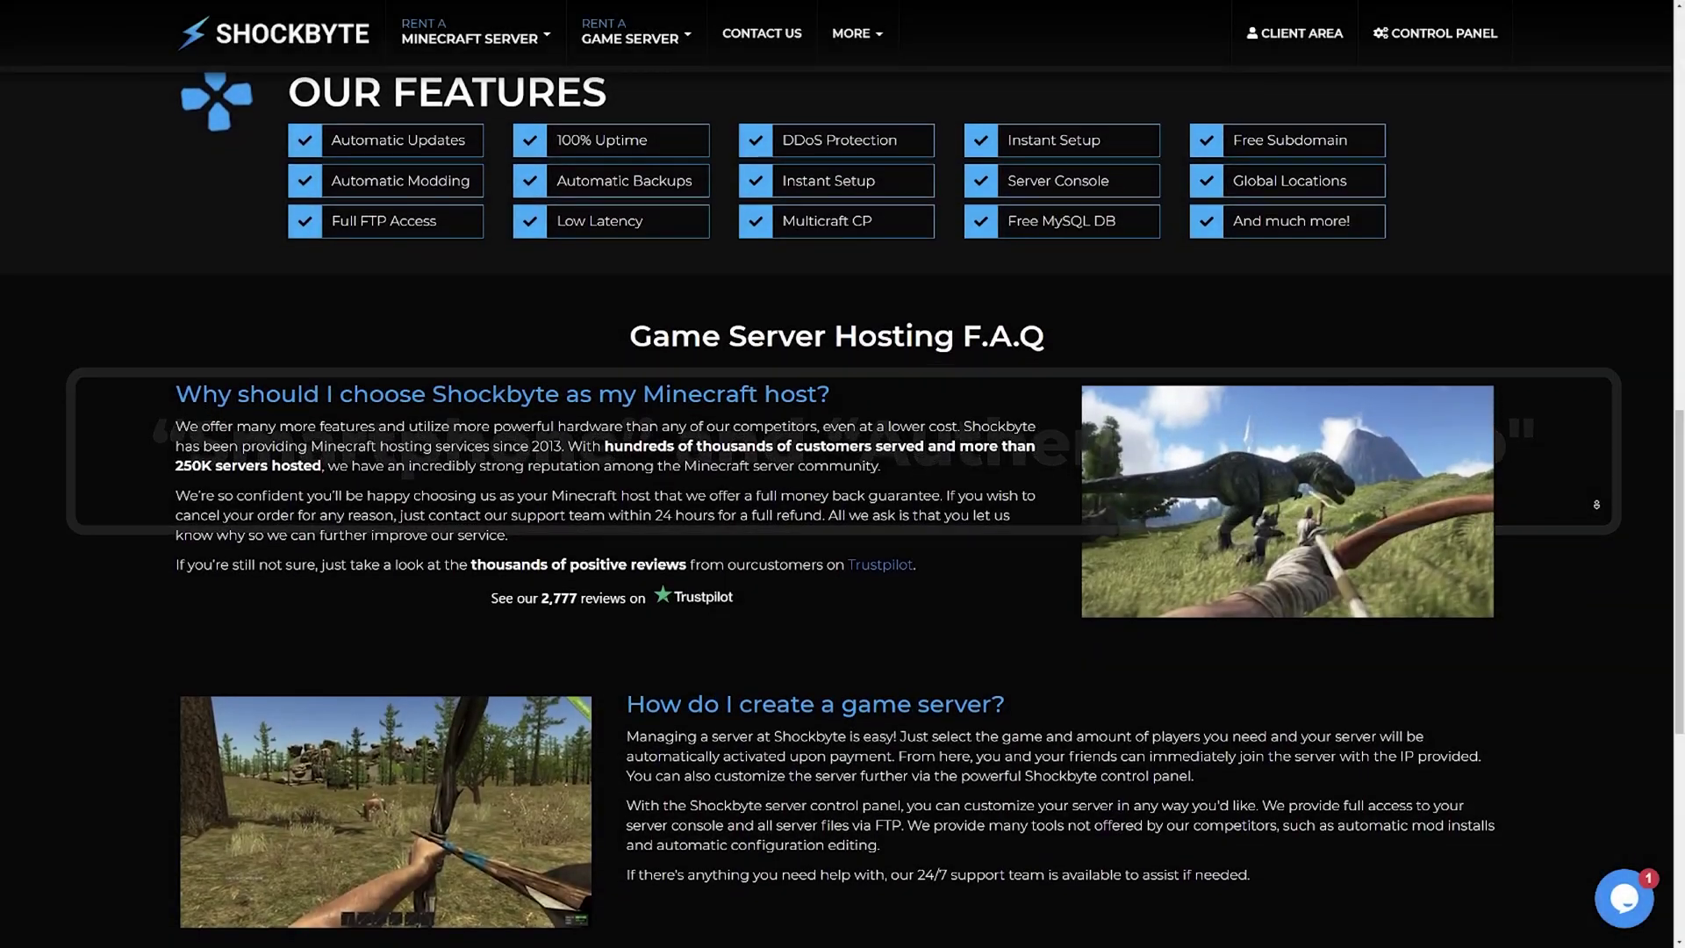
pyautogui.scroll(-2, 1597, 504)
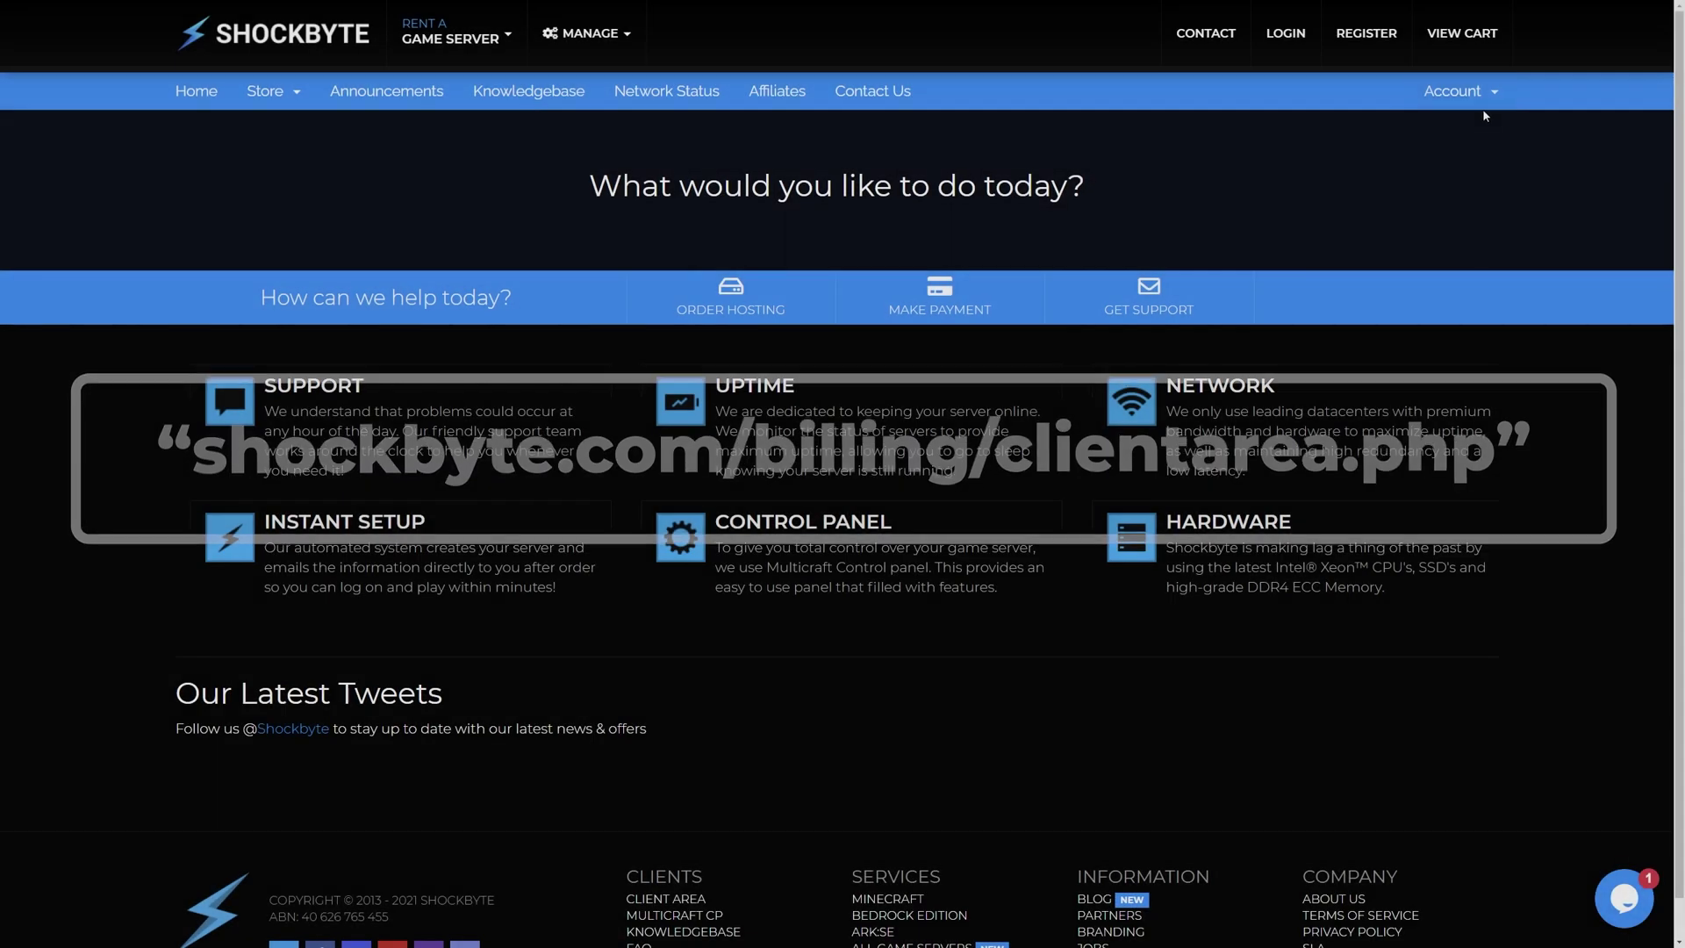
# Step: Log in to the Shockbyte Client Area with the account e-mail and pasted password
pyautogui.click(1459, 92)
pyautogui.click(1467, 126)
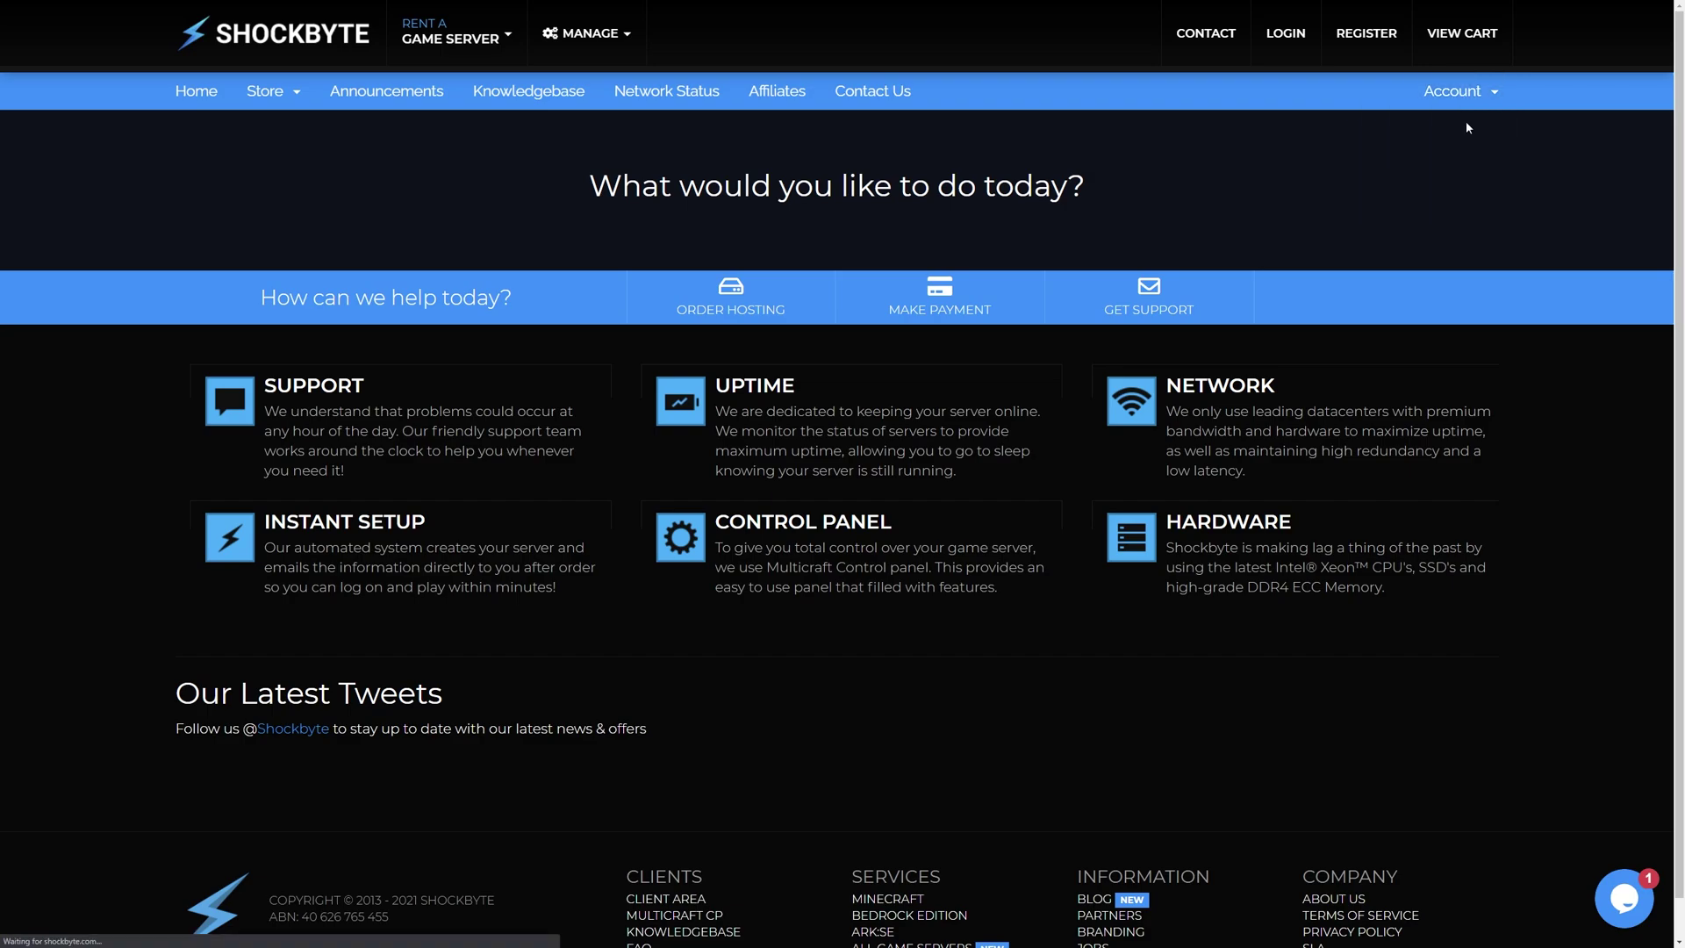
pyautogui.press('Tab')
pyautogui.hotkey('ctrl', 'v')
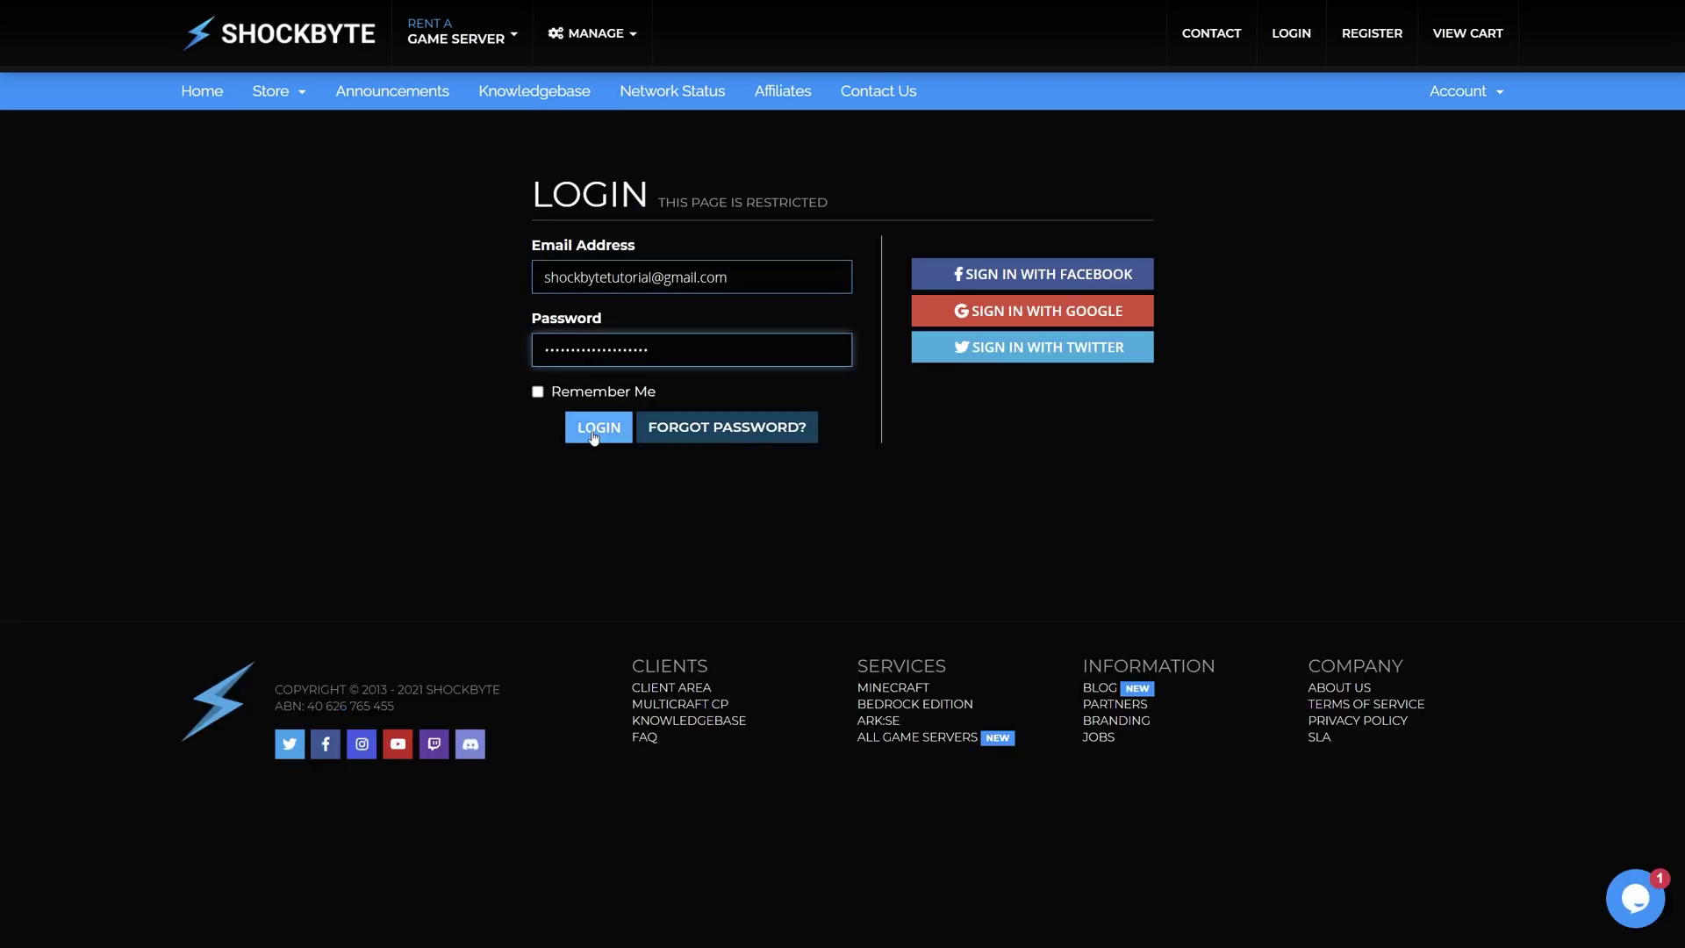
pyautogui.click(595, 430)
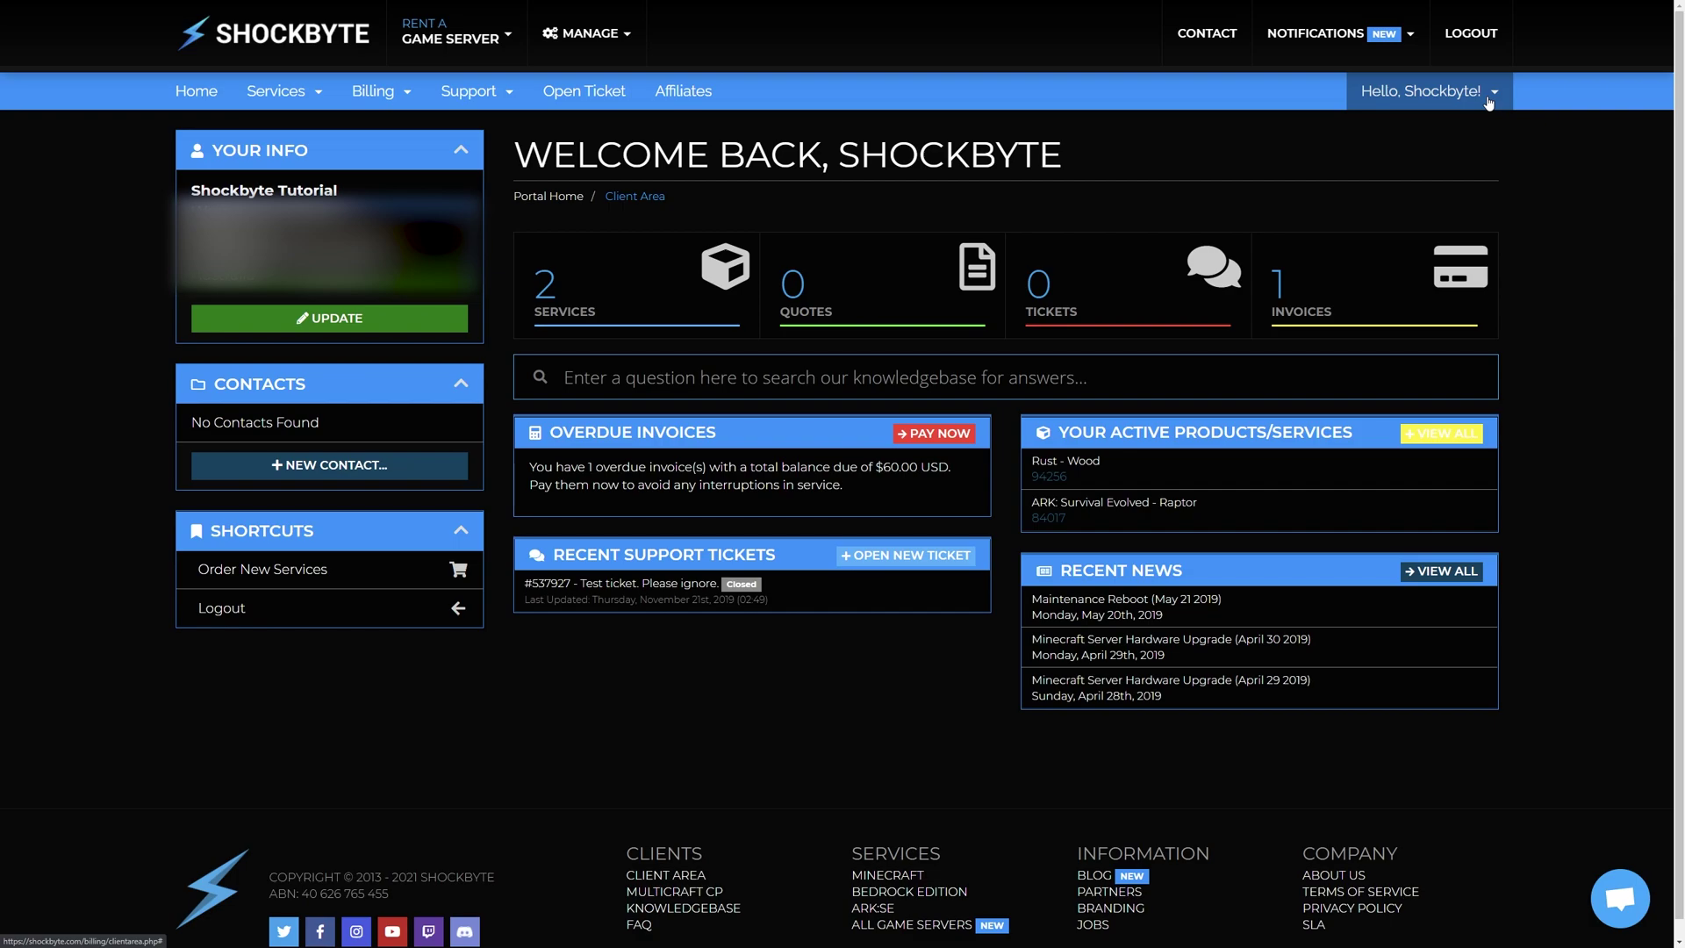
# Step: From Security Settings, enable two-factor authentication and reach the time-based password QR code
pyautogui.click(1489, 102)
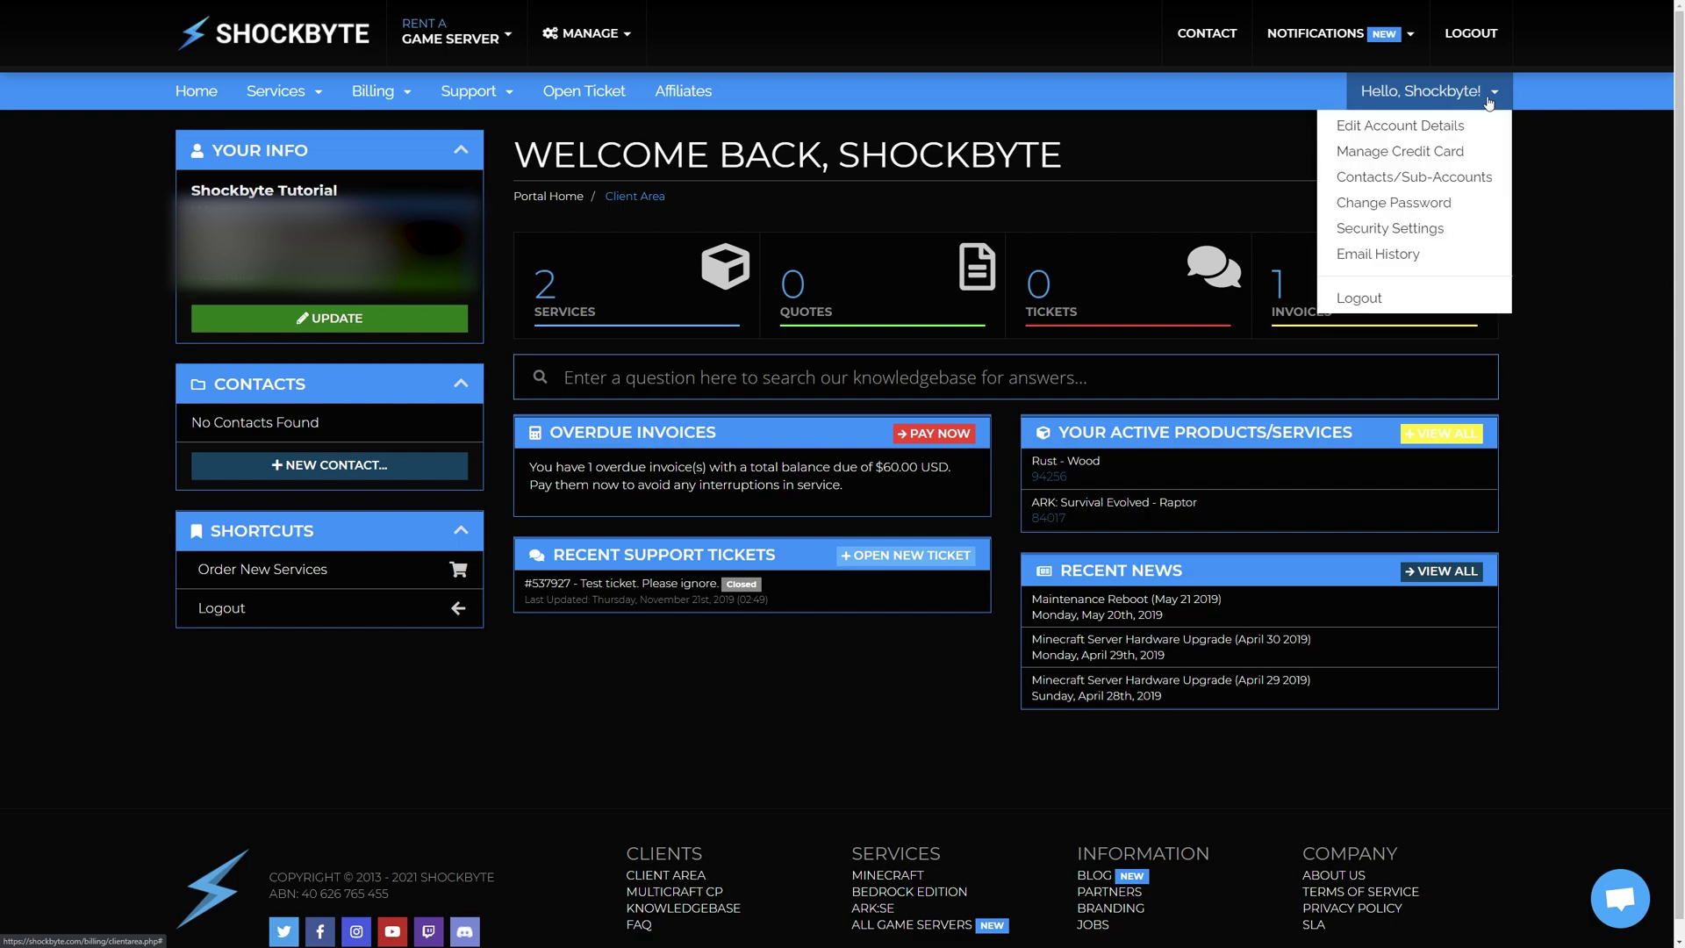
pyautogui.click(1387, 234)
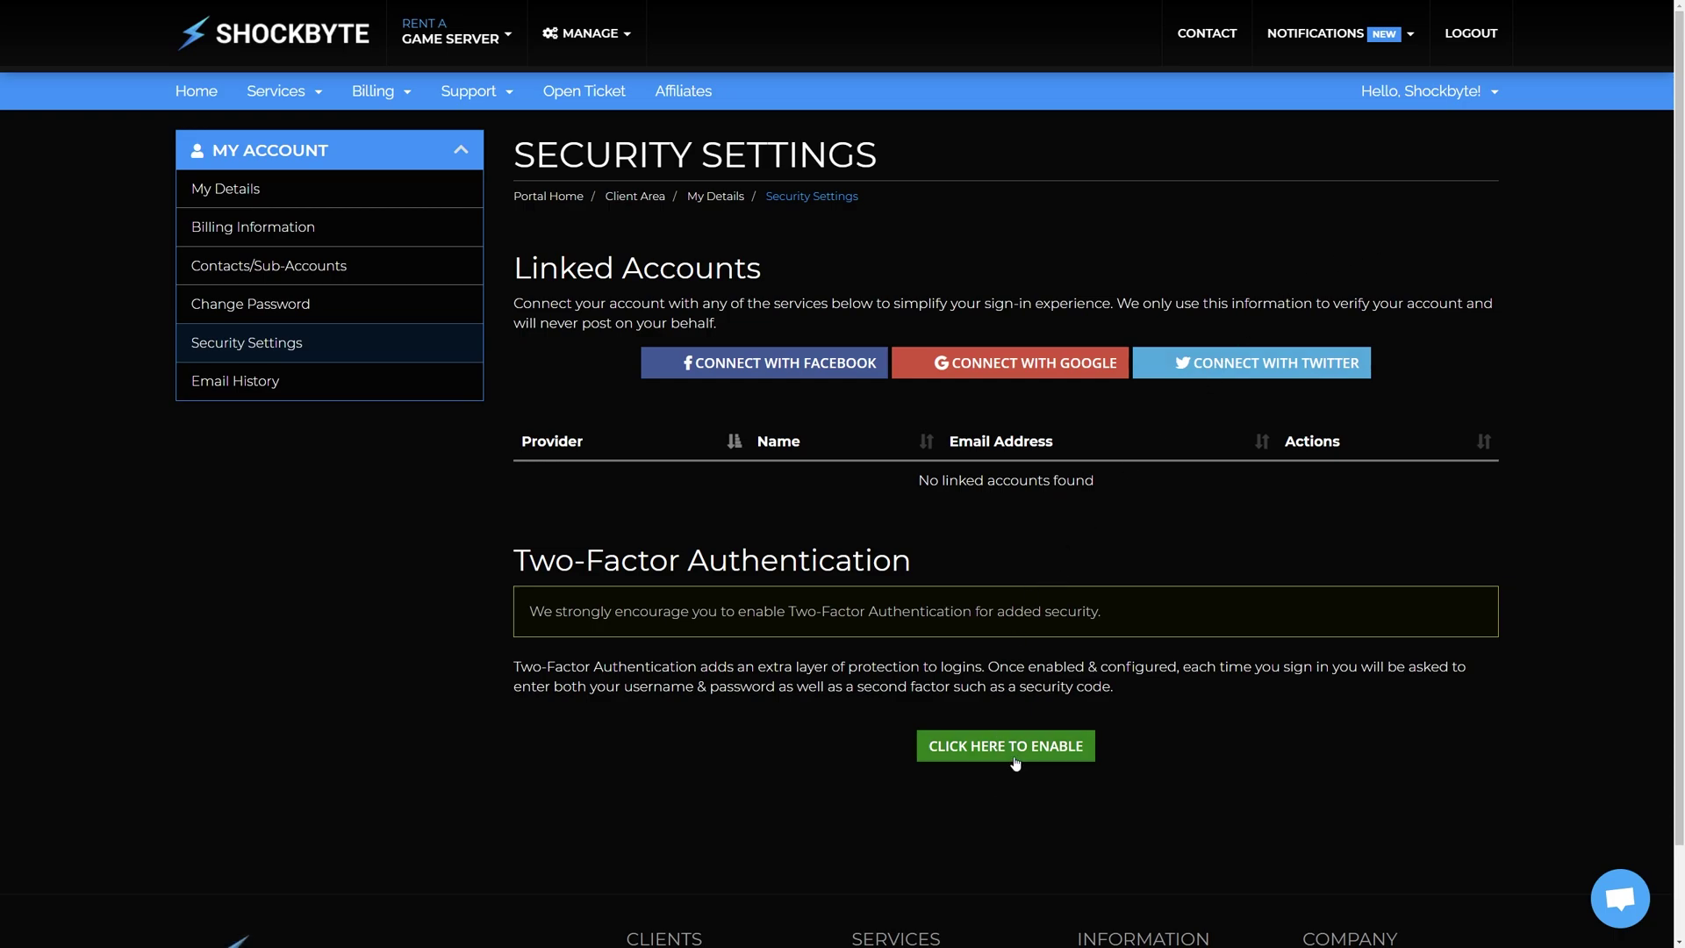
pyautogui.click(1014, 748)
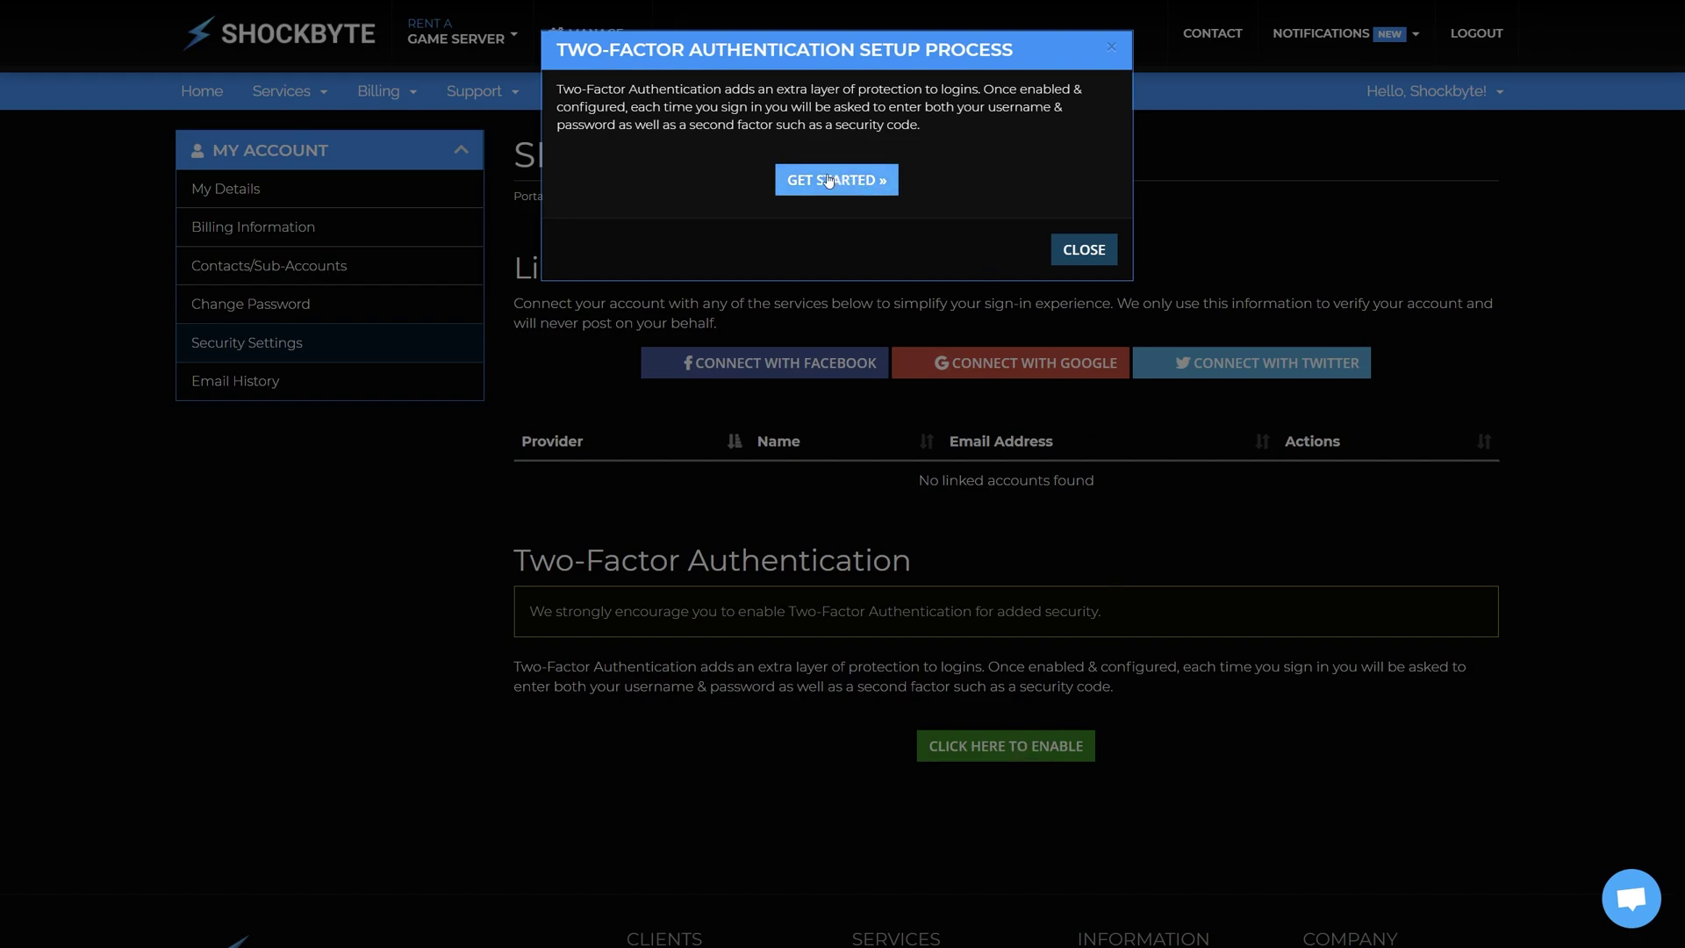
pyautogui.click(829, 179)
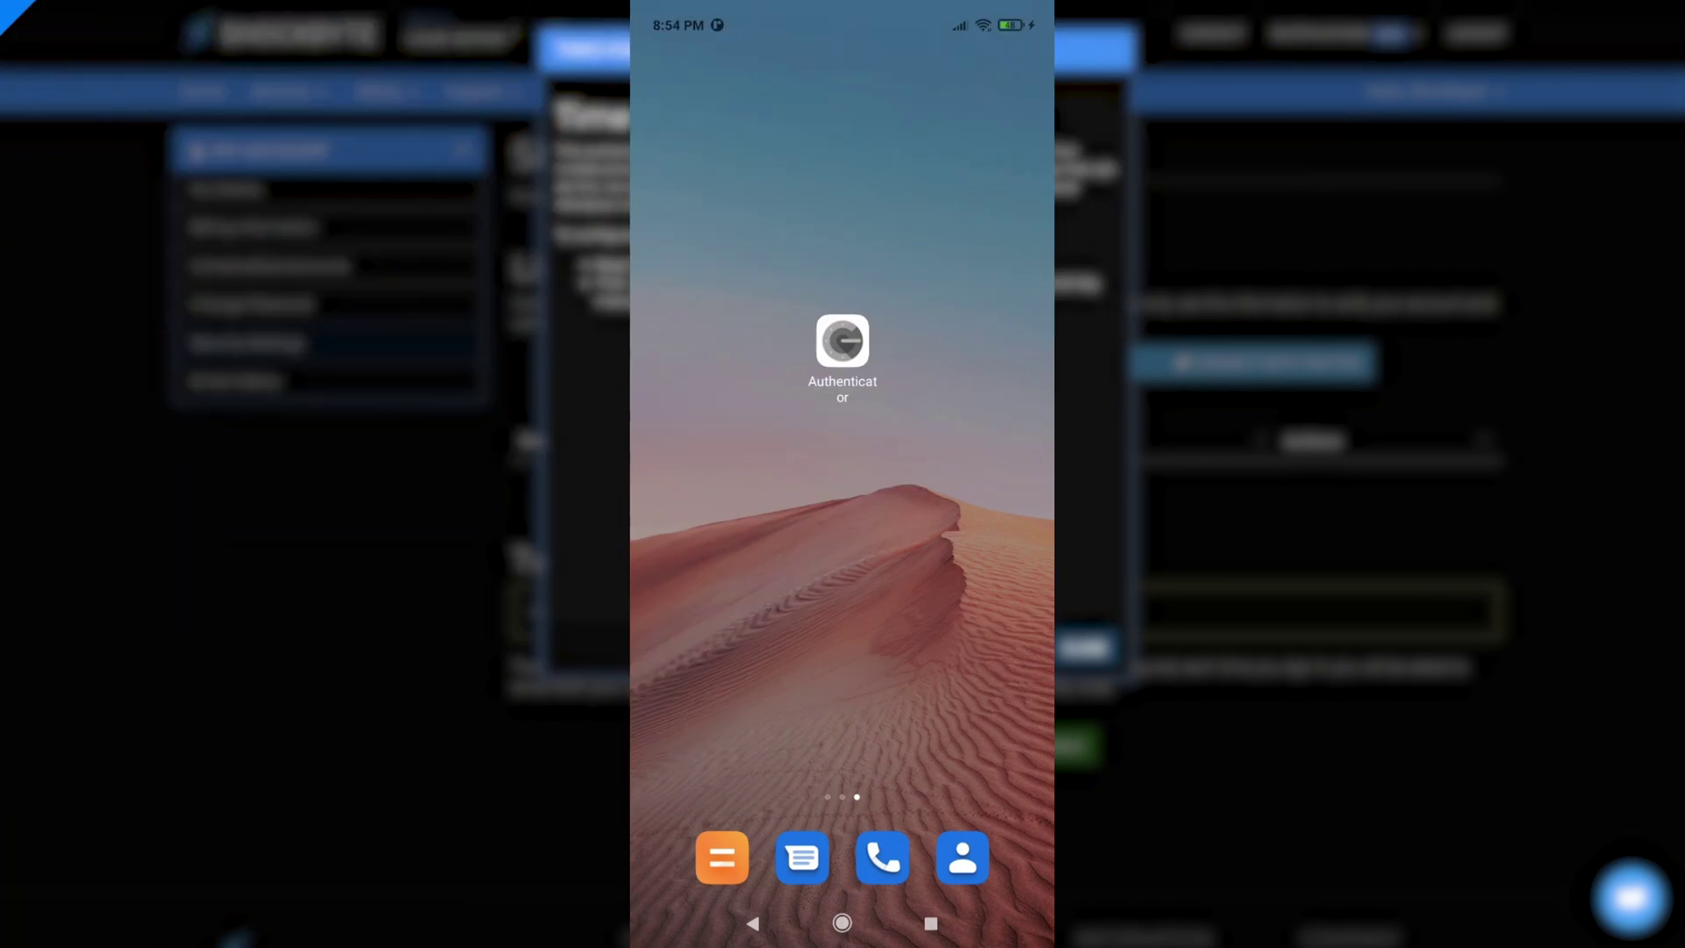
pyautogui.click(843, 340)
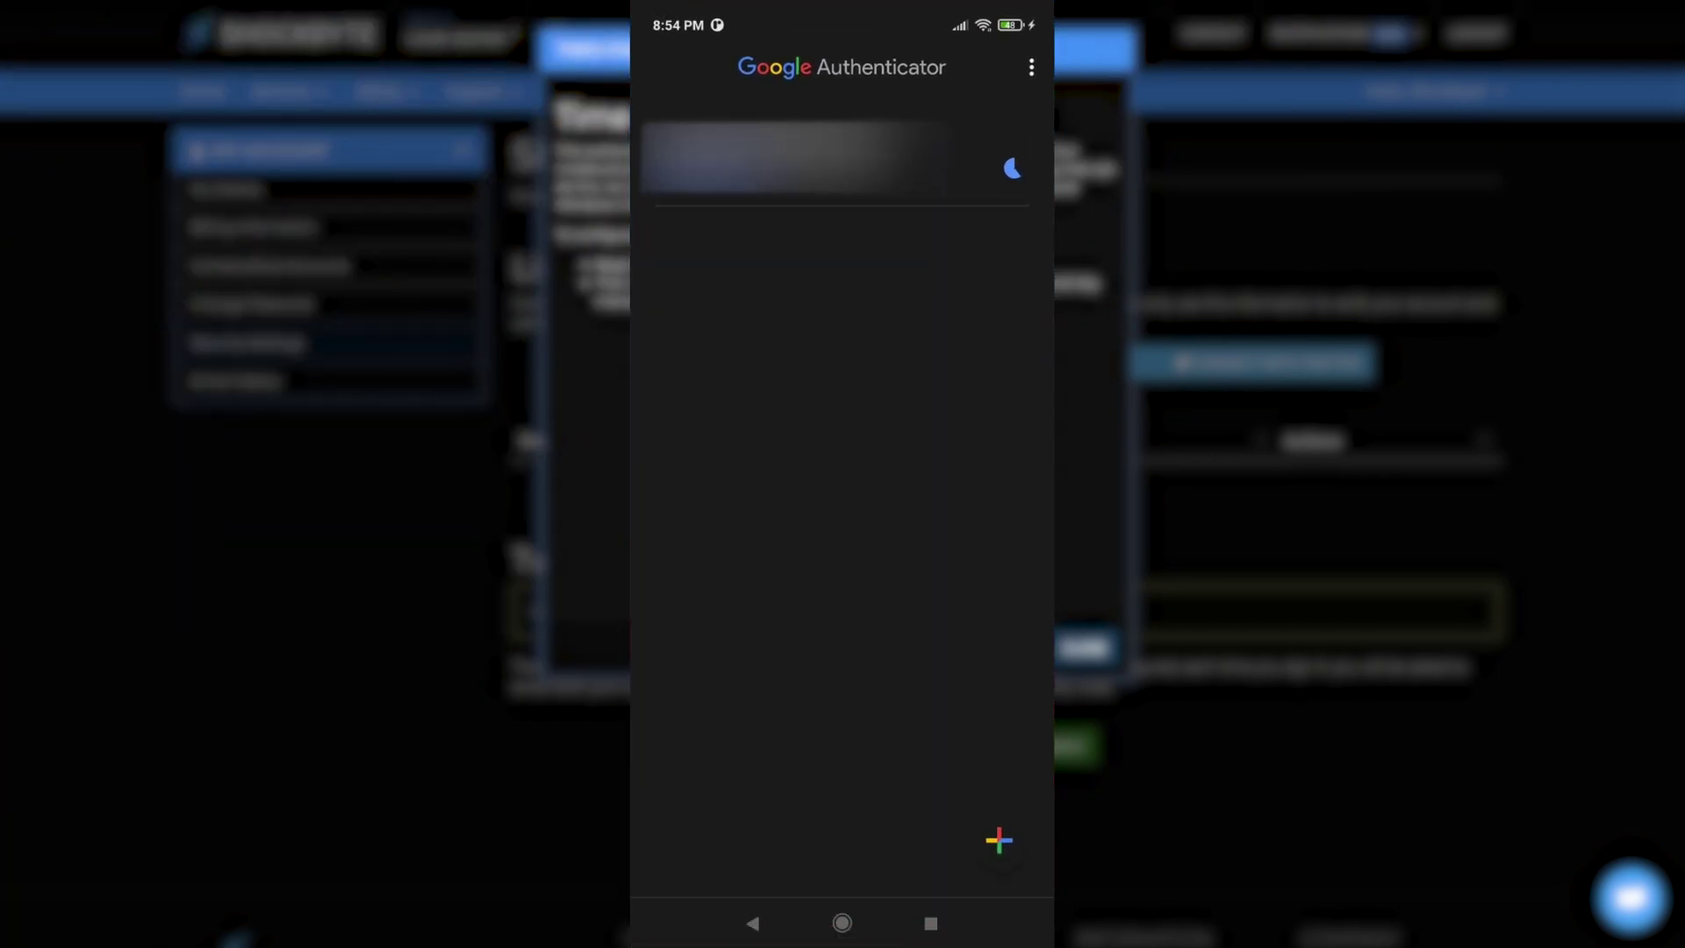
# Step: Add a Google Authenticator account by scanning the Shockbyte setup QR code
pyautogui.click(999, 840)
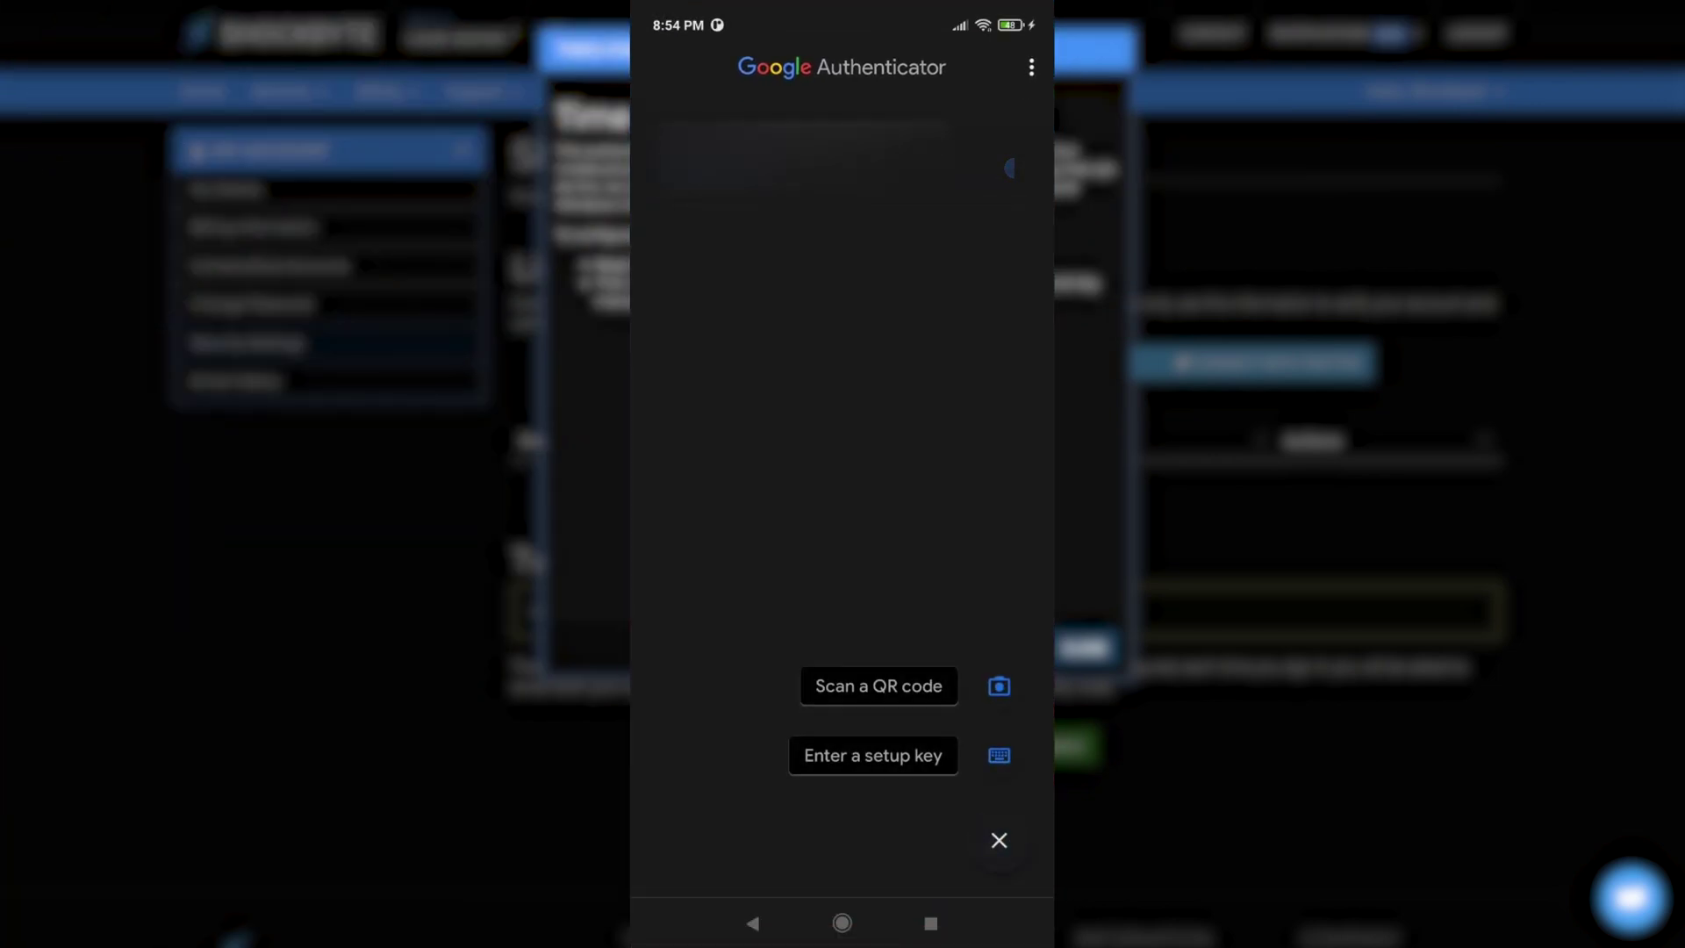
pyautogui.click(999, 686)
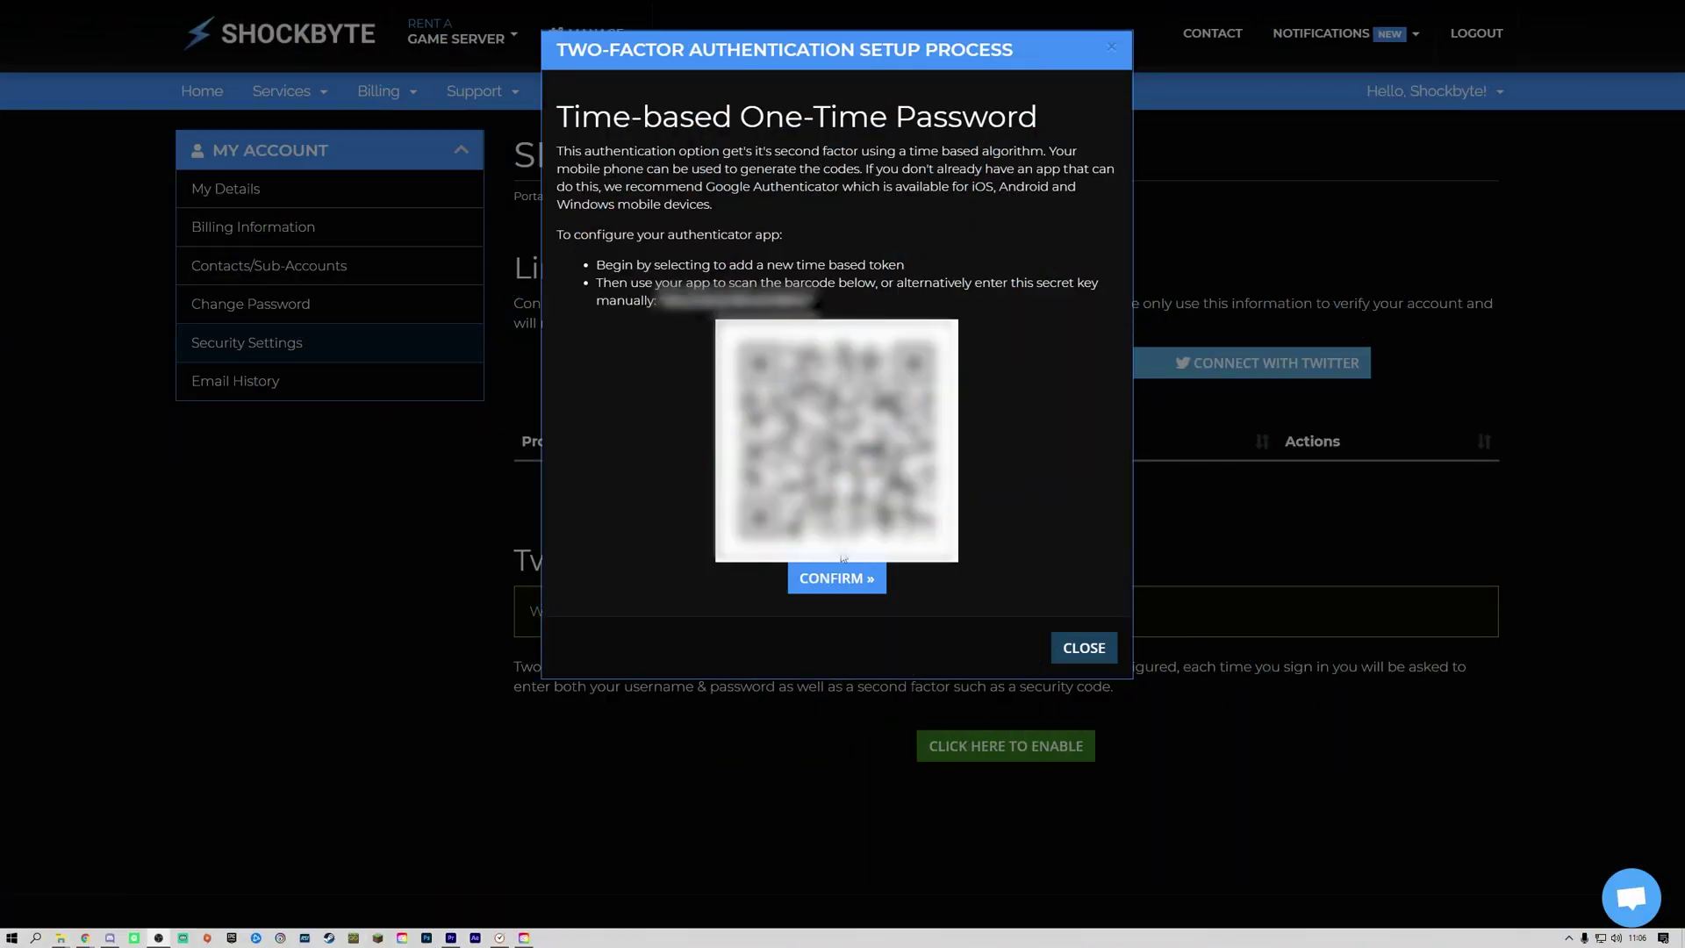
# Step: Enter the authenticator's current six-digit code in the Verification Step and confirm it
pyautogui.click(838, 578)
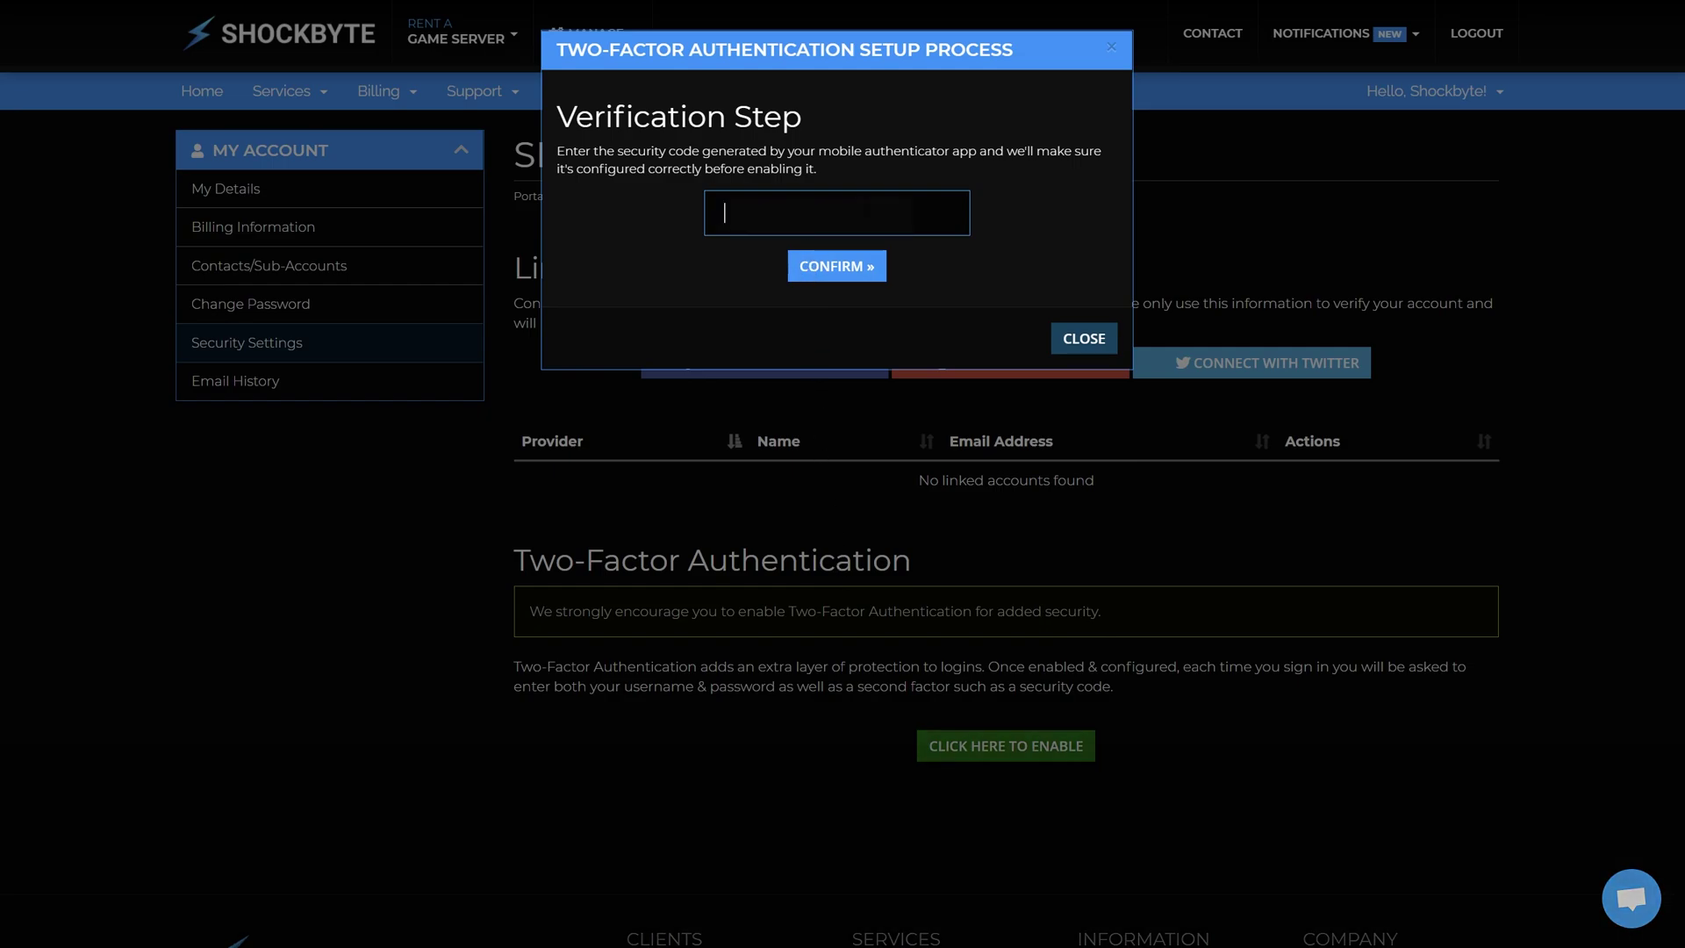
pyautogui.click(834, 214)
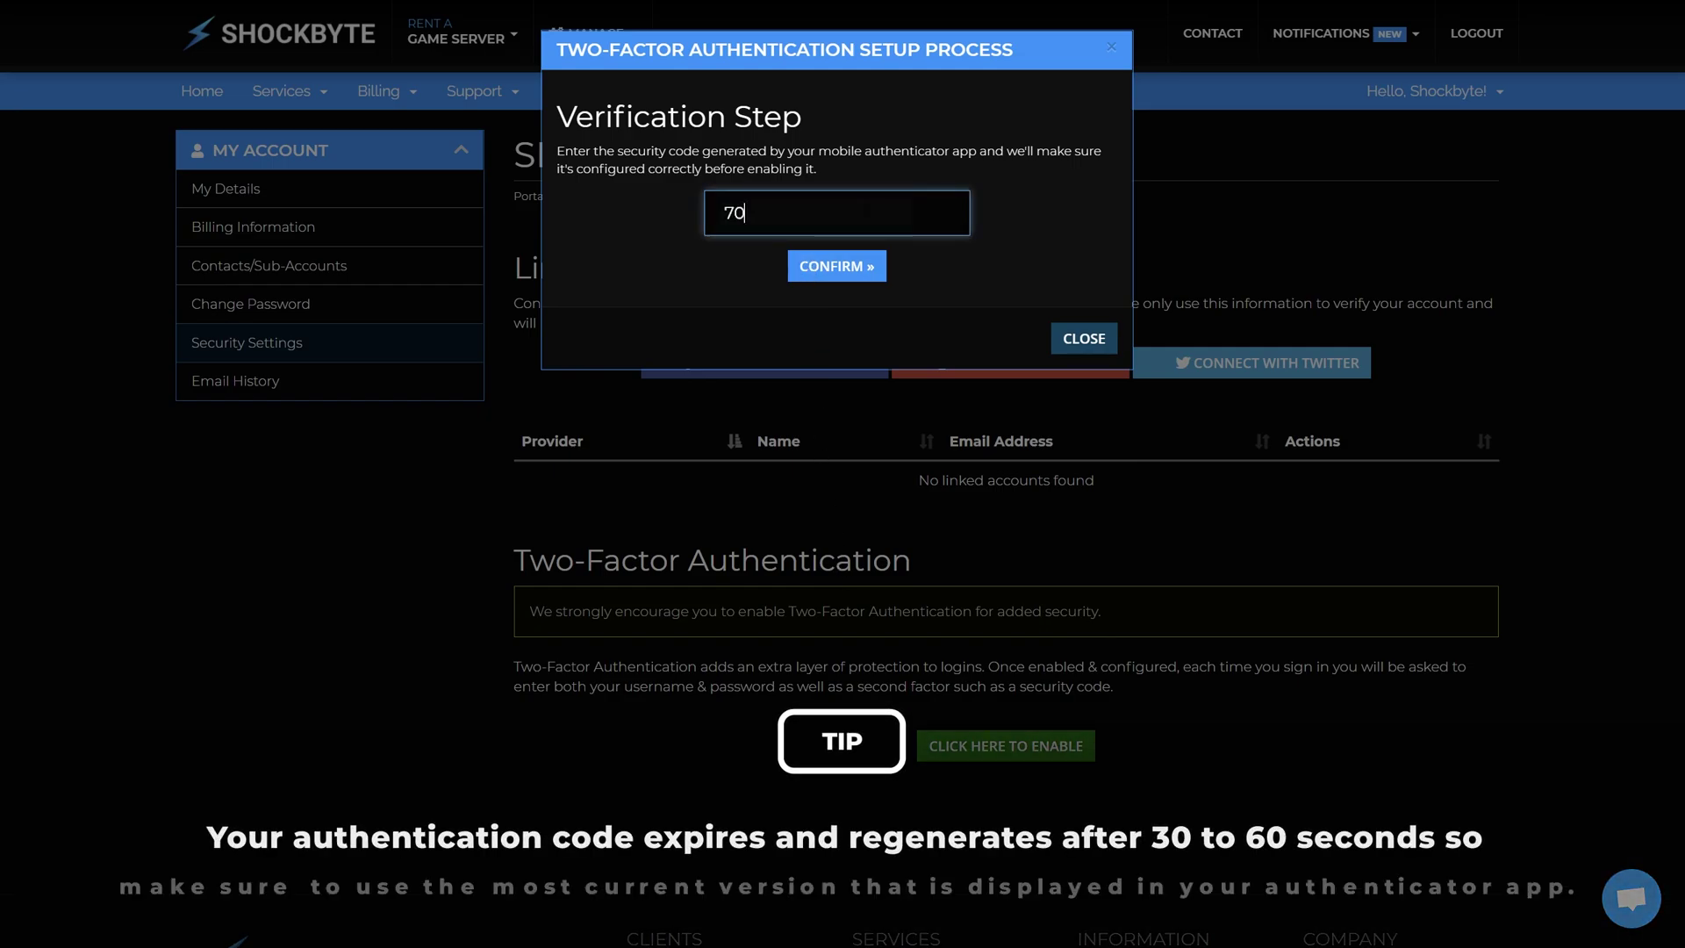
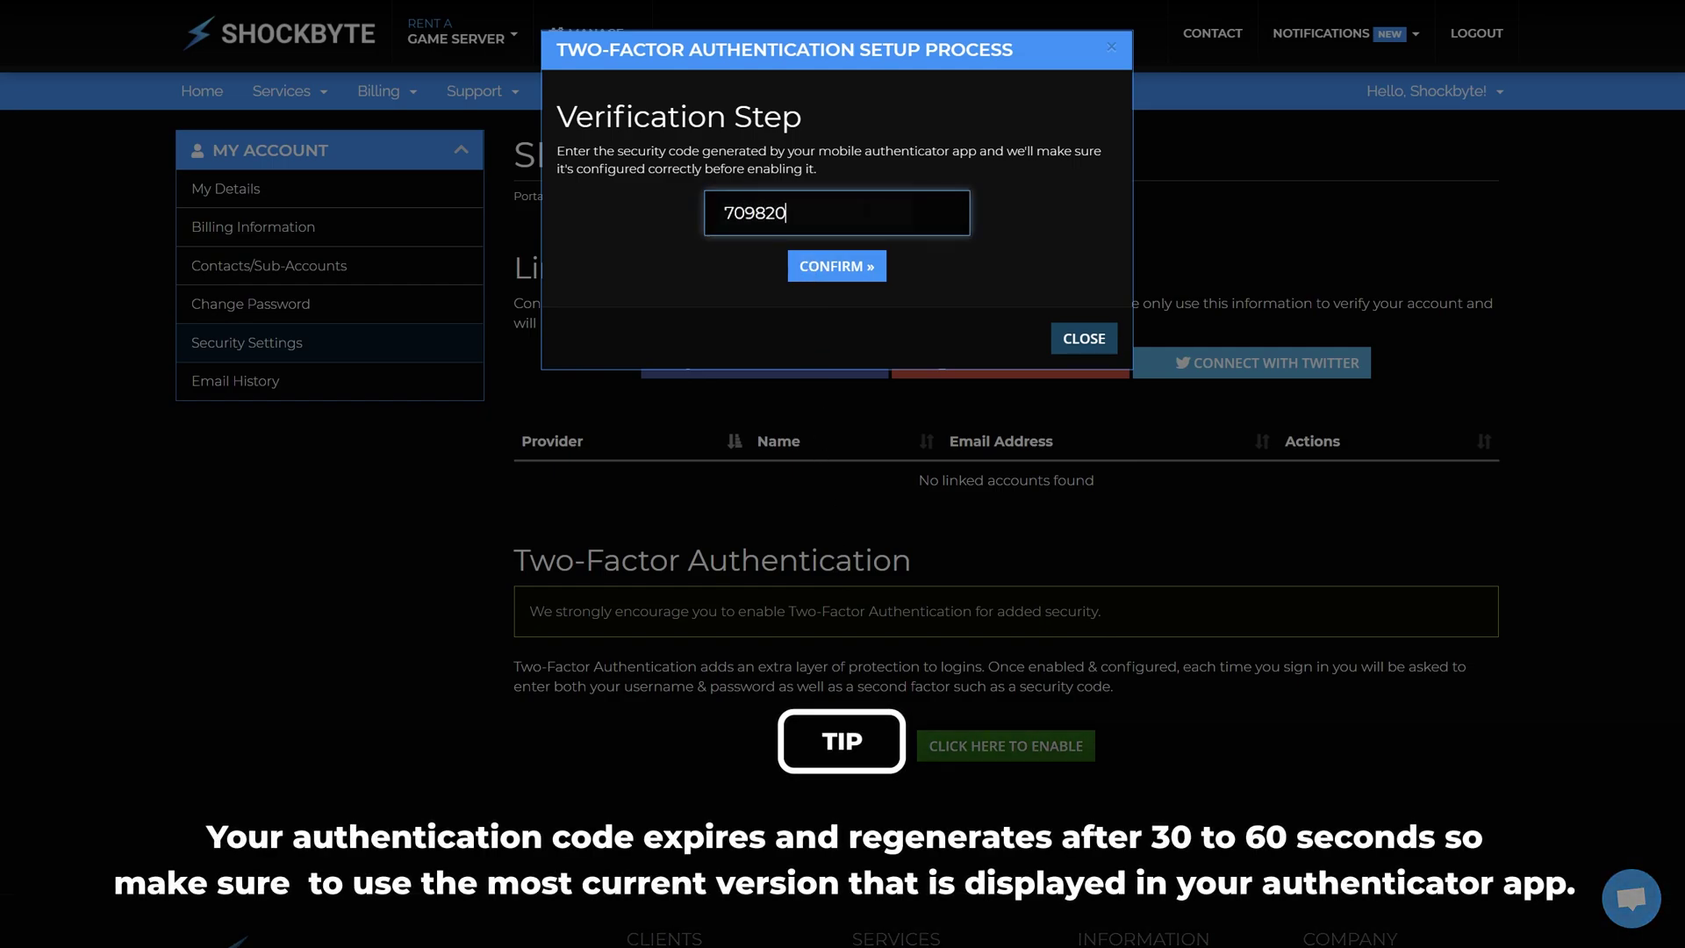
pyautogui.click(838, 268)
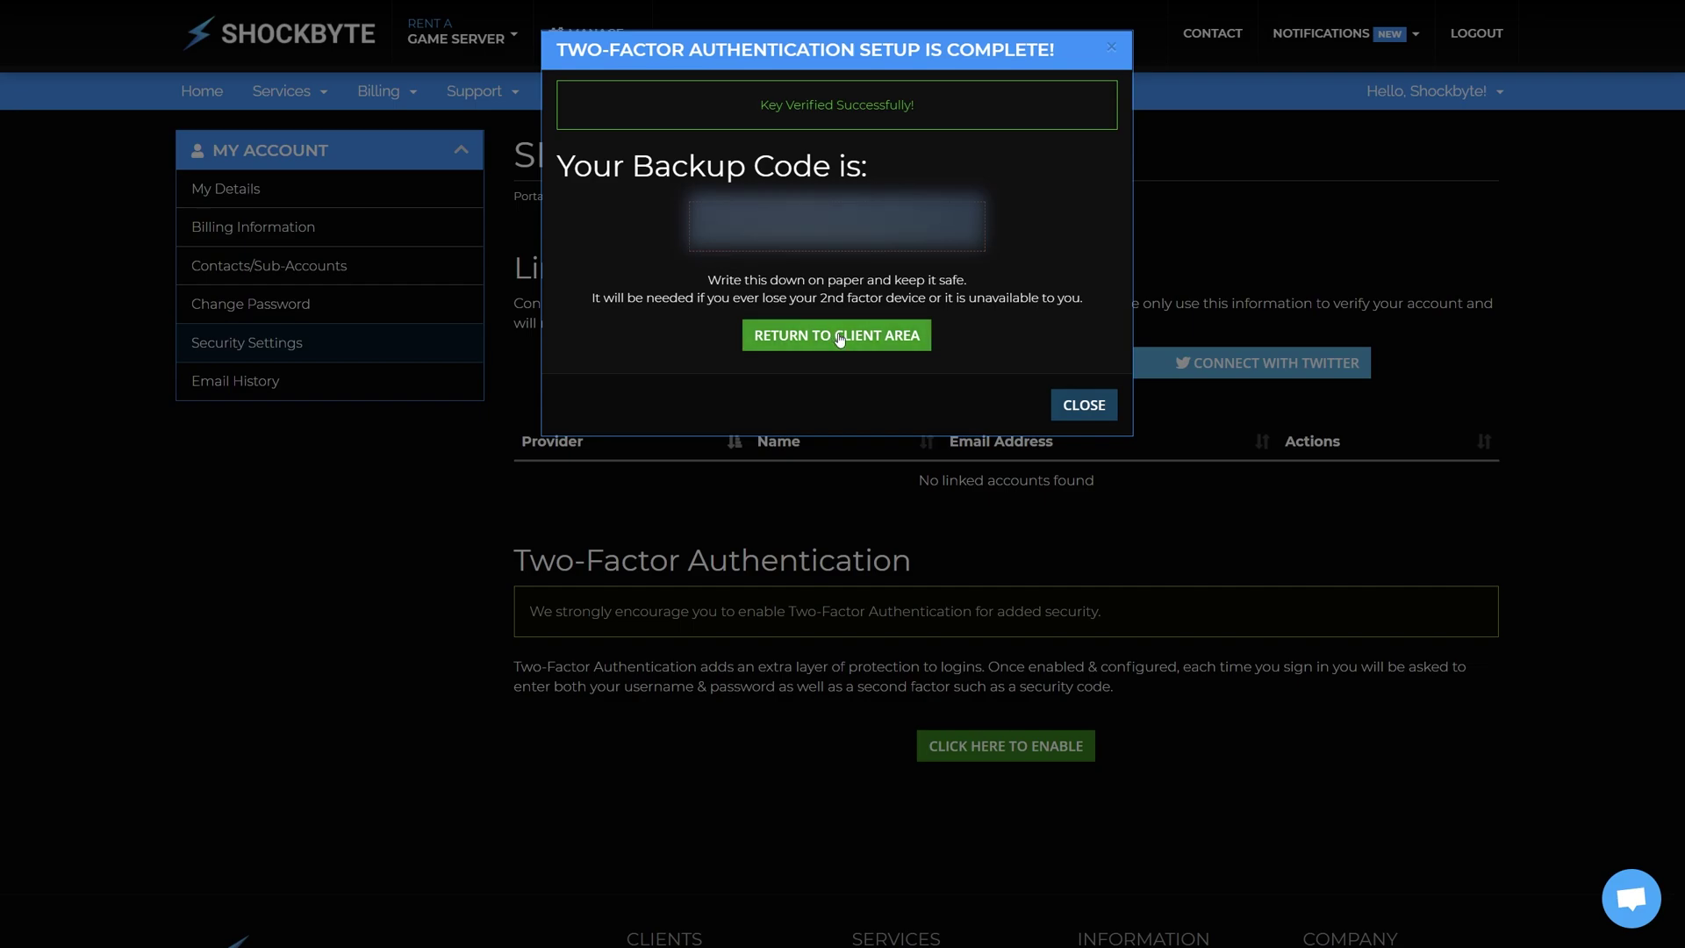
# Step: Return to the client area from the completed two-factor setup screen
pyautogui.click(840, 340)
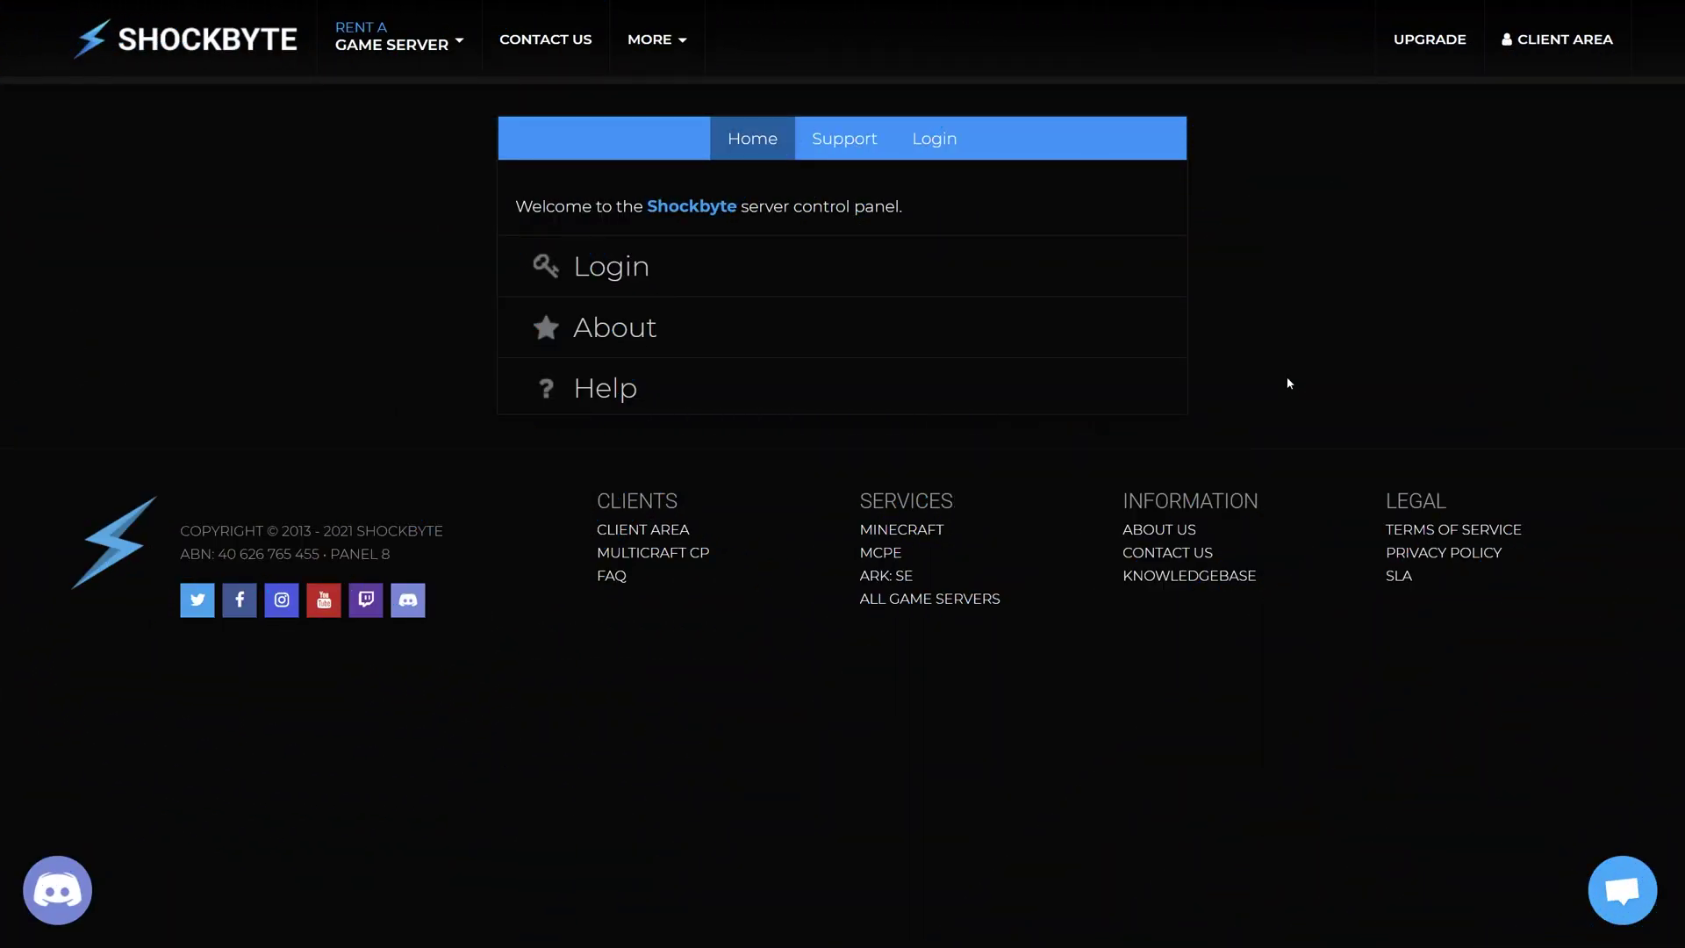
# Step: Log in to the Multicraft panel and open Profile's Enable Google Authenticator page
pyautogui.click(651, 266)
pyautogui.click(801, 408)
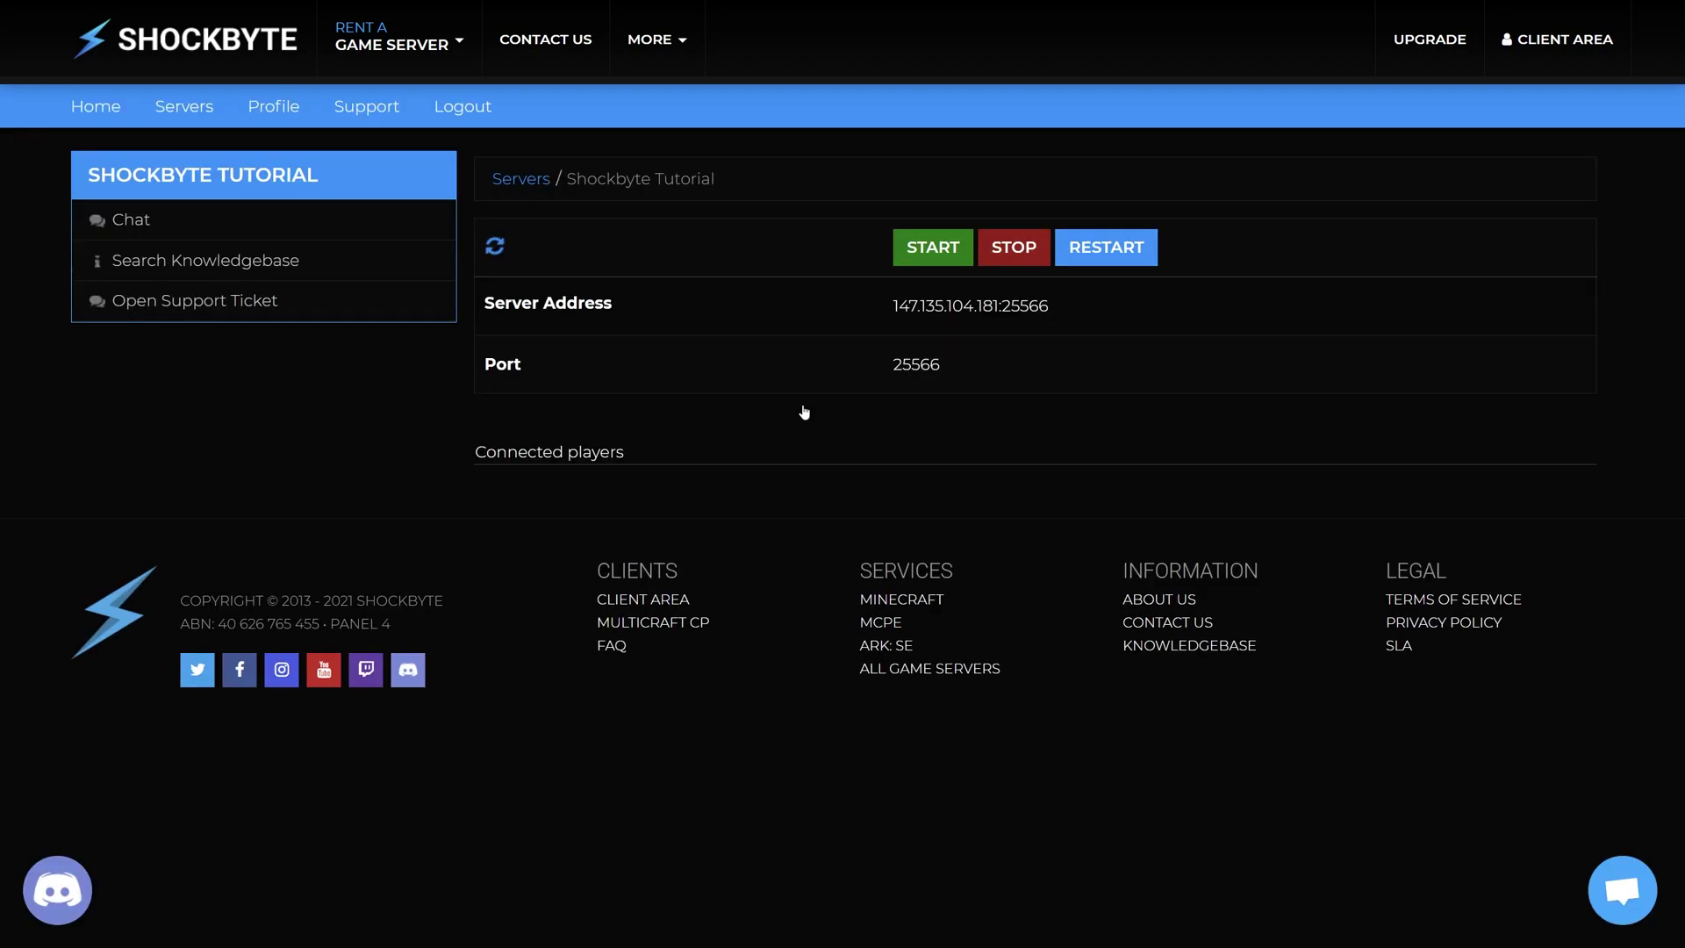
pyautogui.click(273, 113)
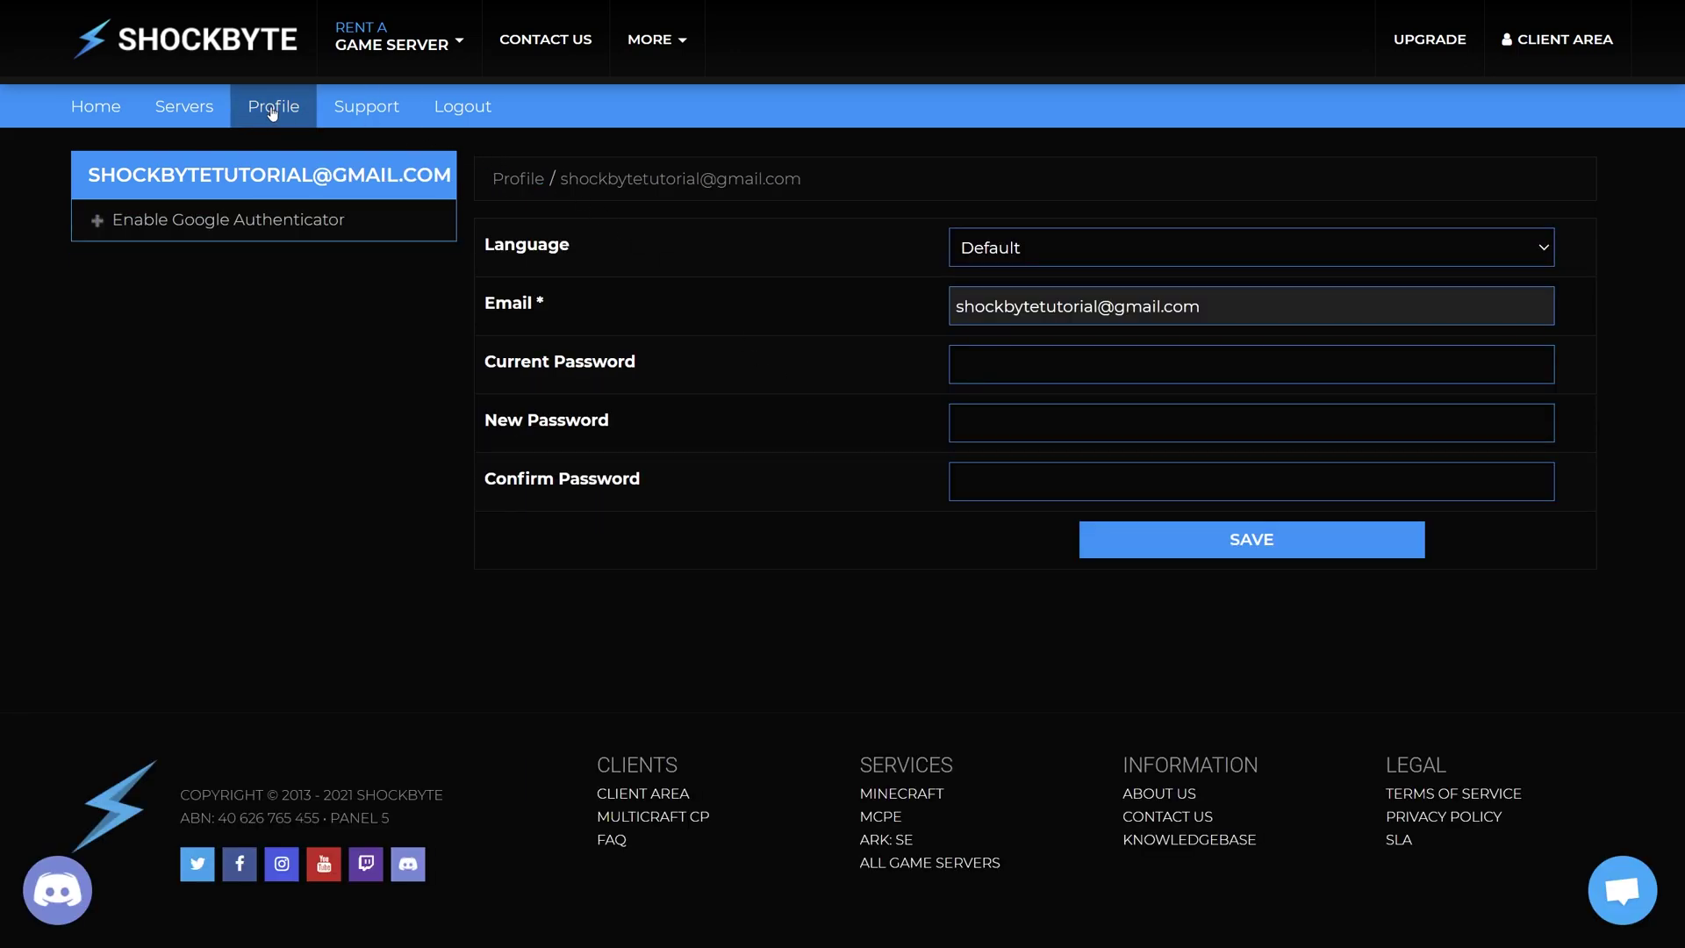
pyautogui.click(284, 220)
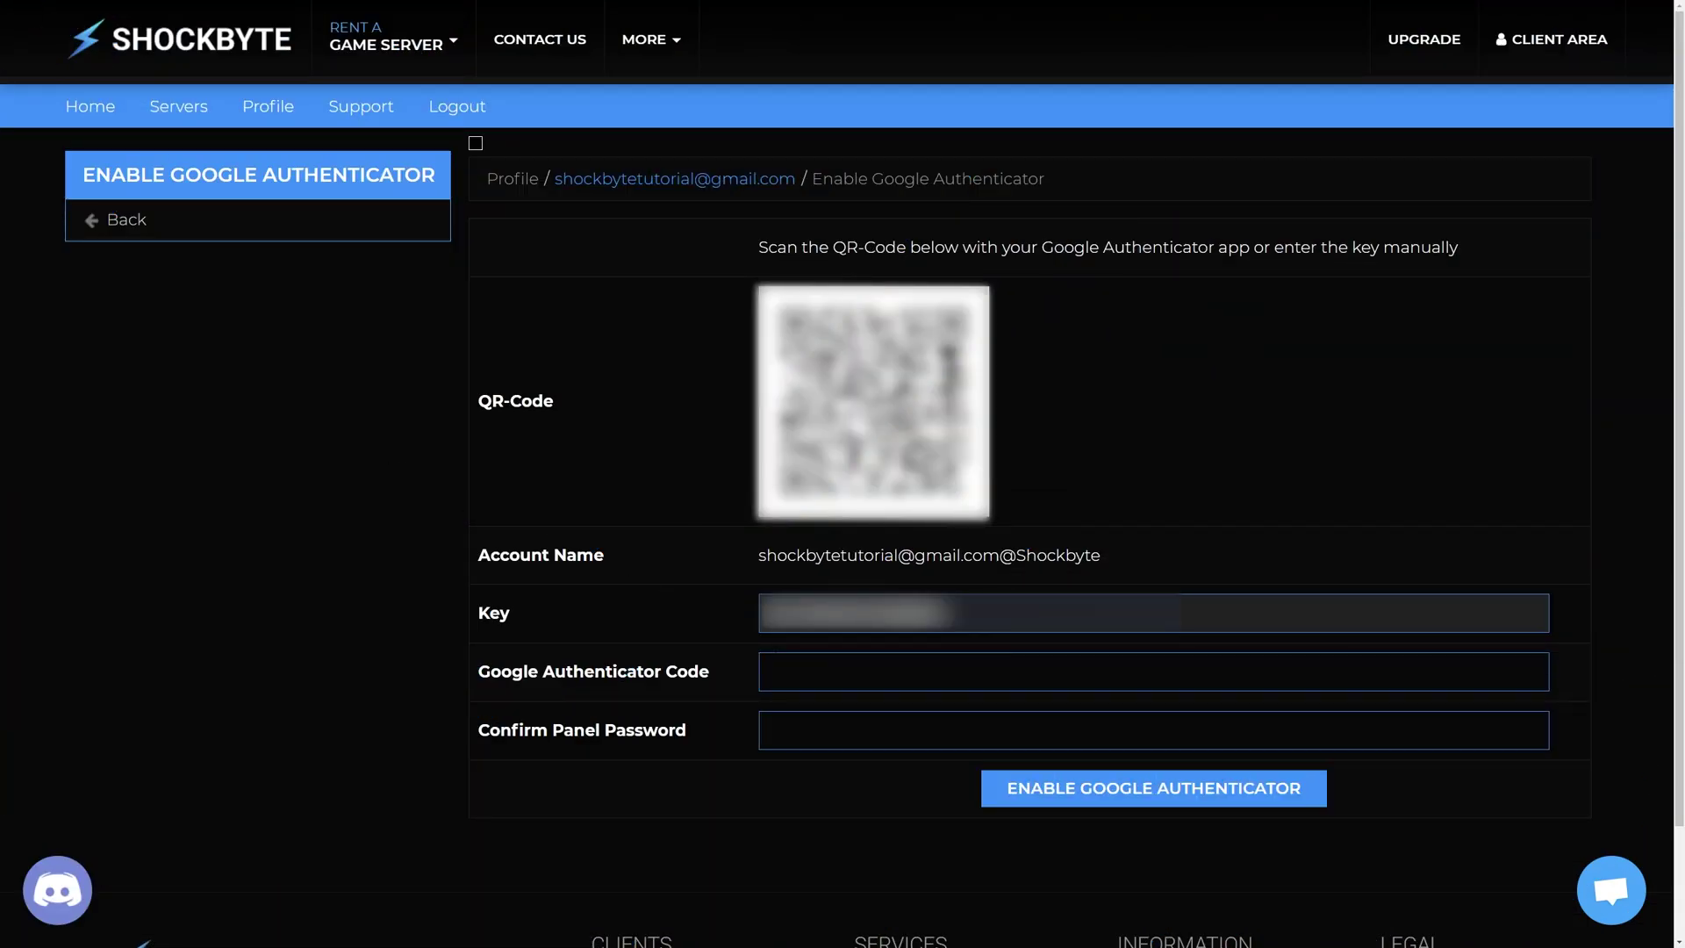
# Step: Enter the authenticator code and the pasted panel password to enable Google Authenticator
pyautogui.click(814, 729)
pyautogui.hotkey('ctrl', 'v')
pyautogui.click(1101, 800)
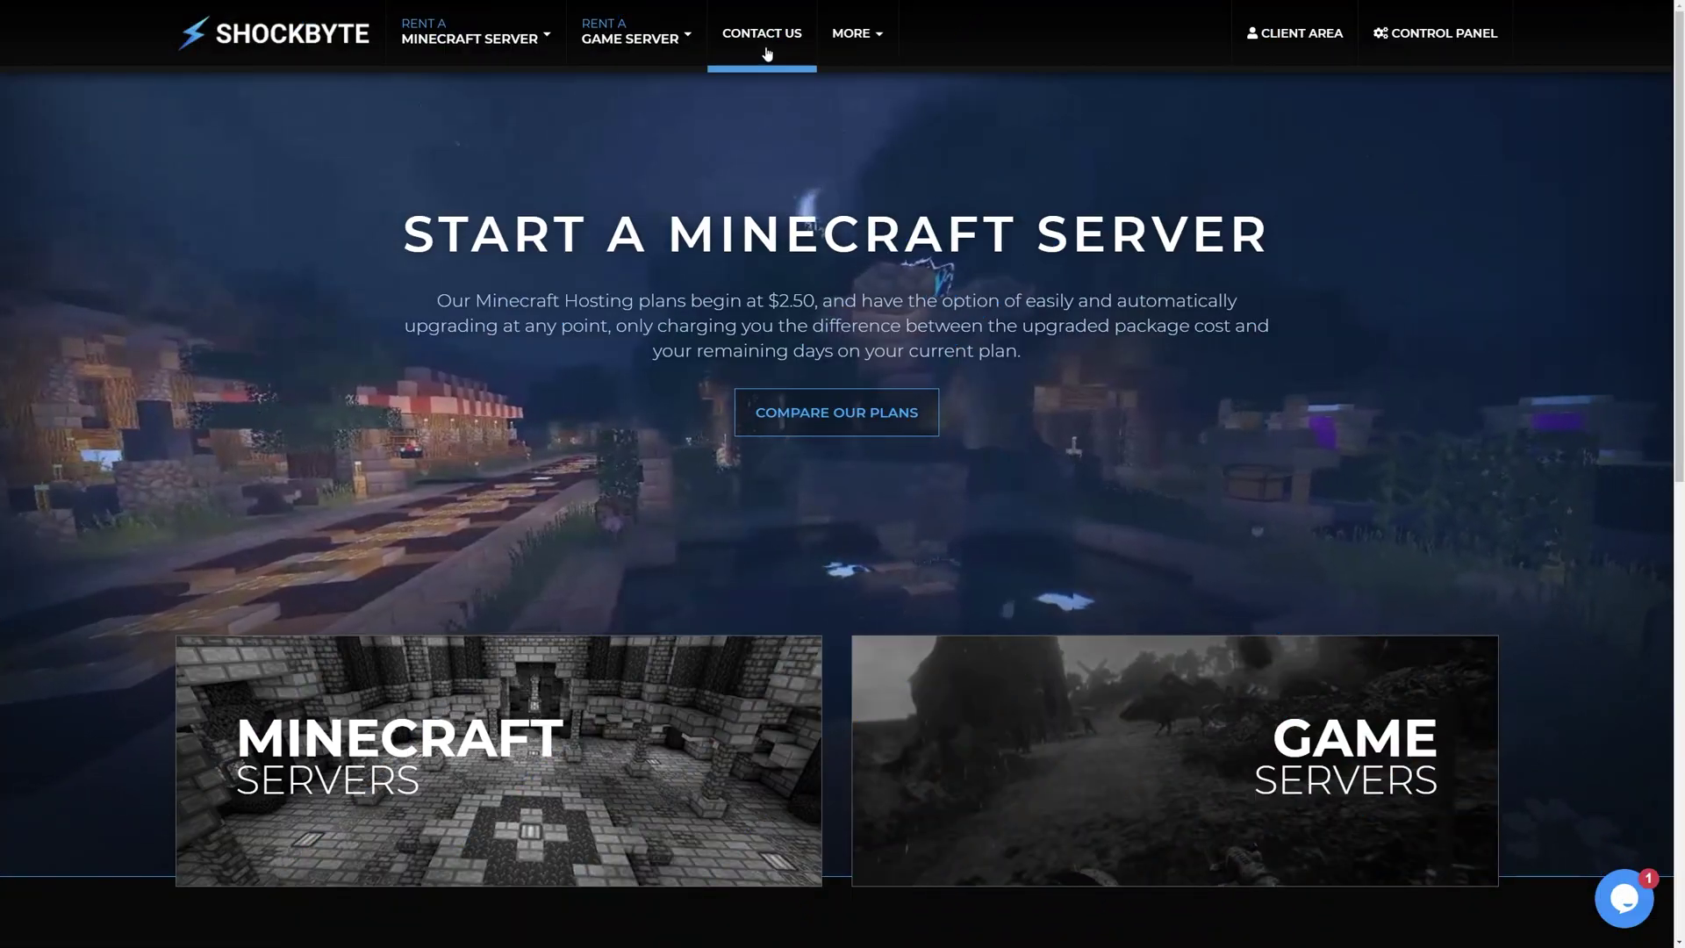
# Step: Open the support contact page, then scroll the game server hosting listings
pyautogui.click(766, 54)
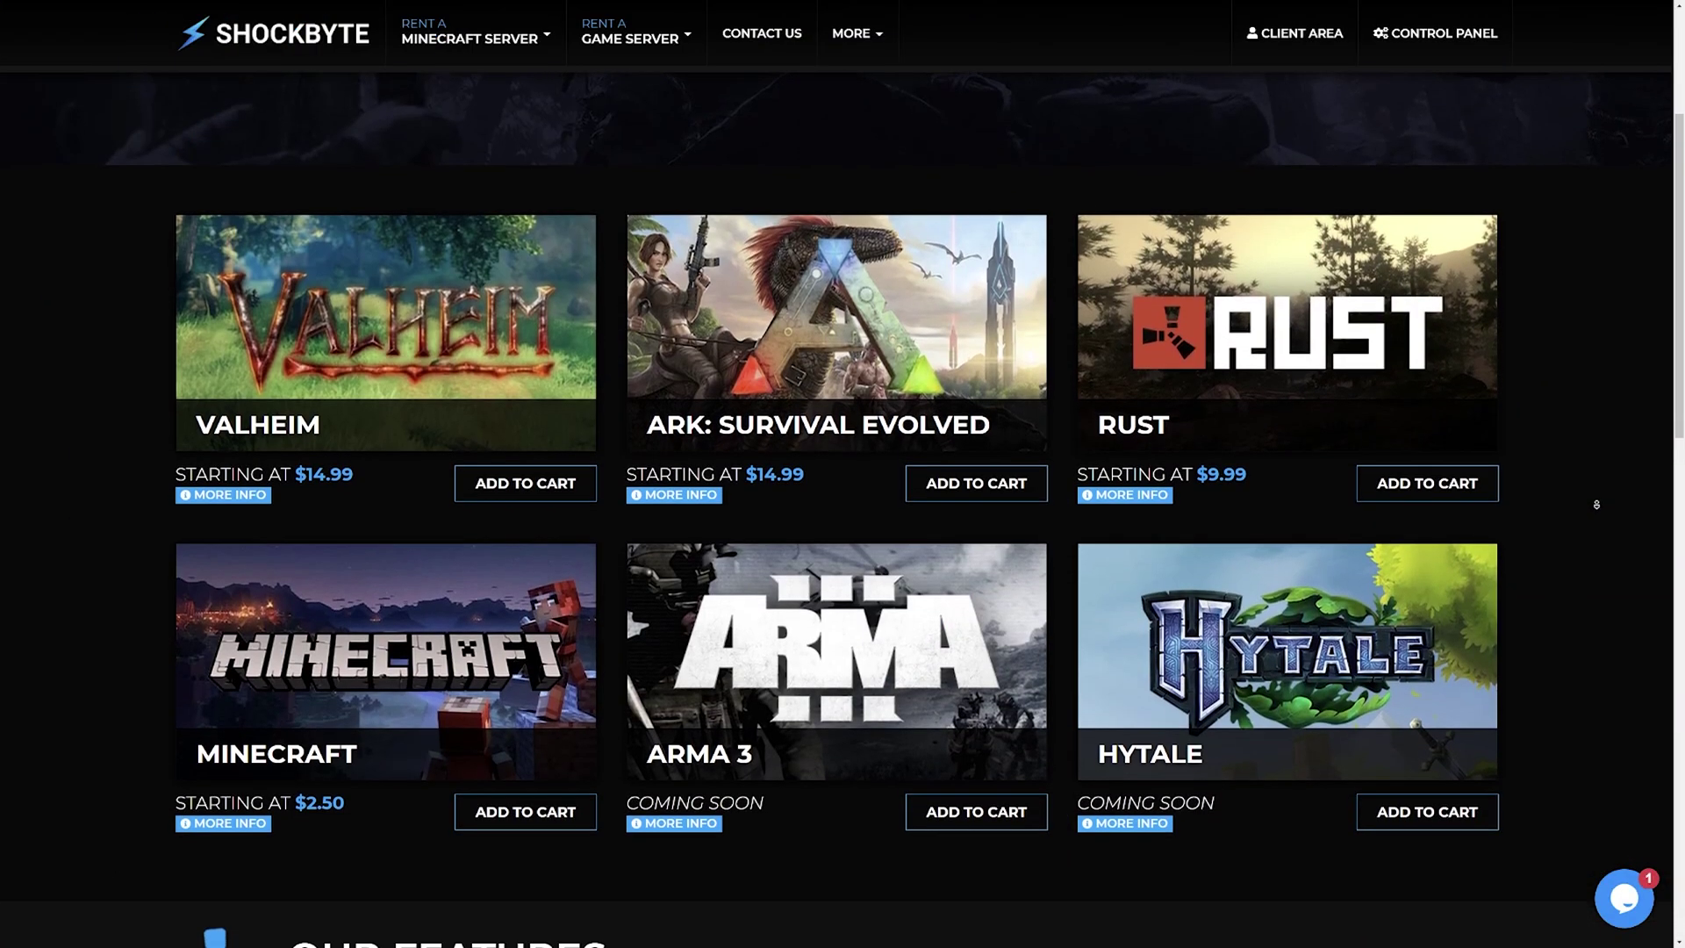
pyautogui.scroll(-1, 1596, 504)
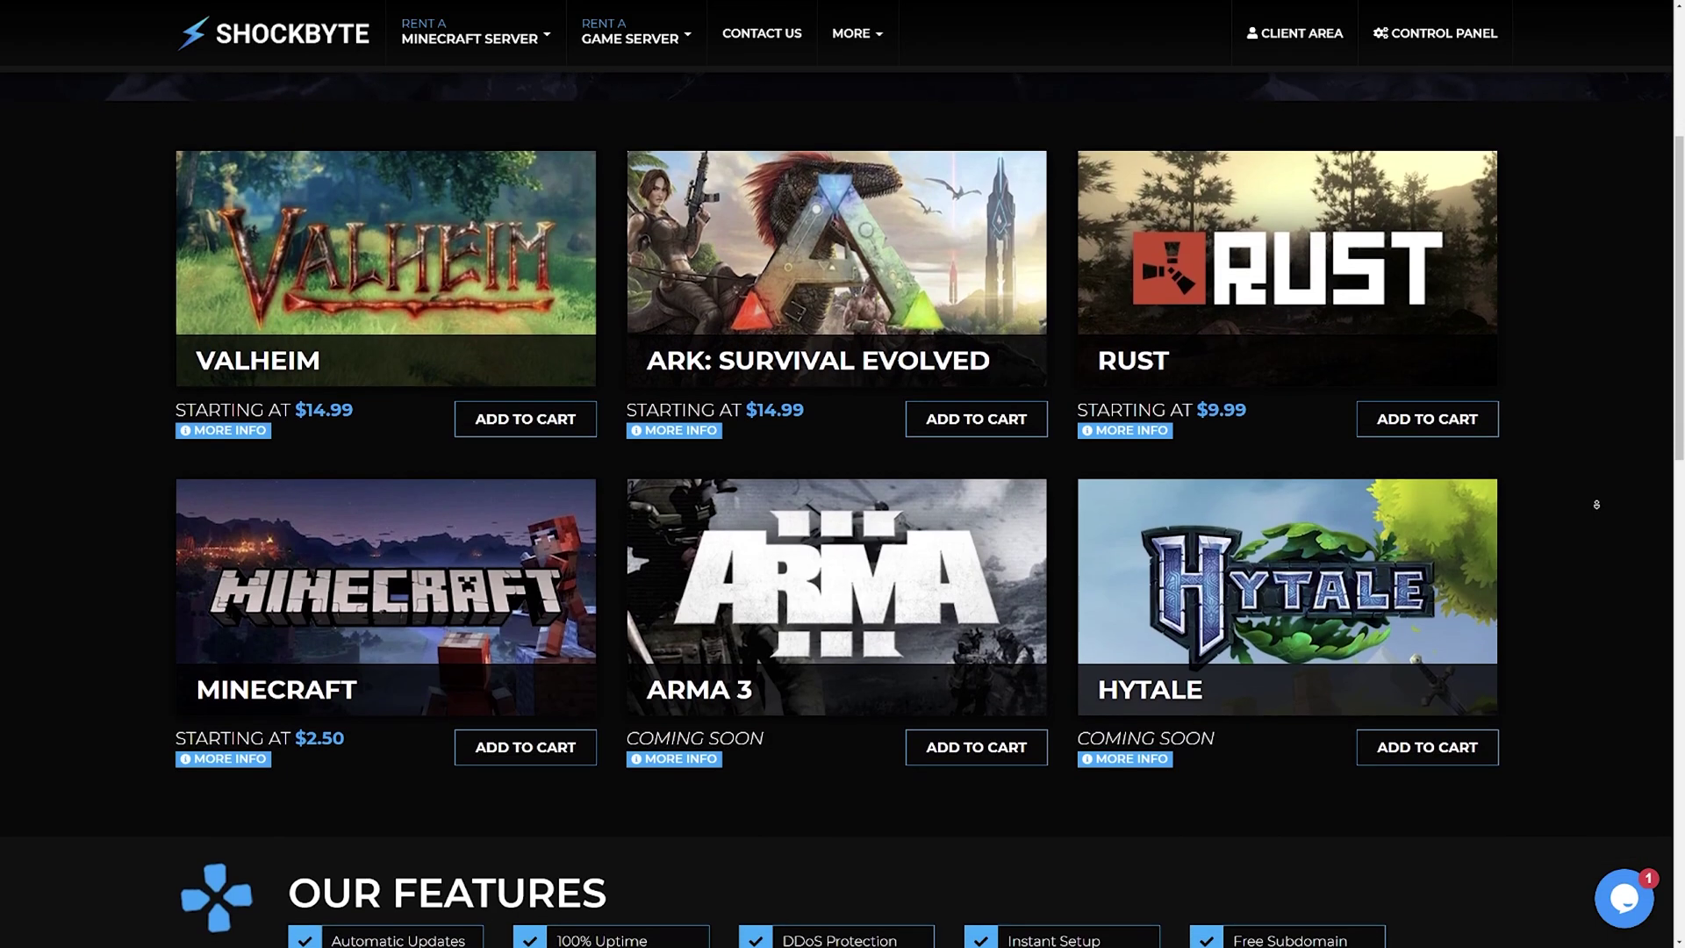